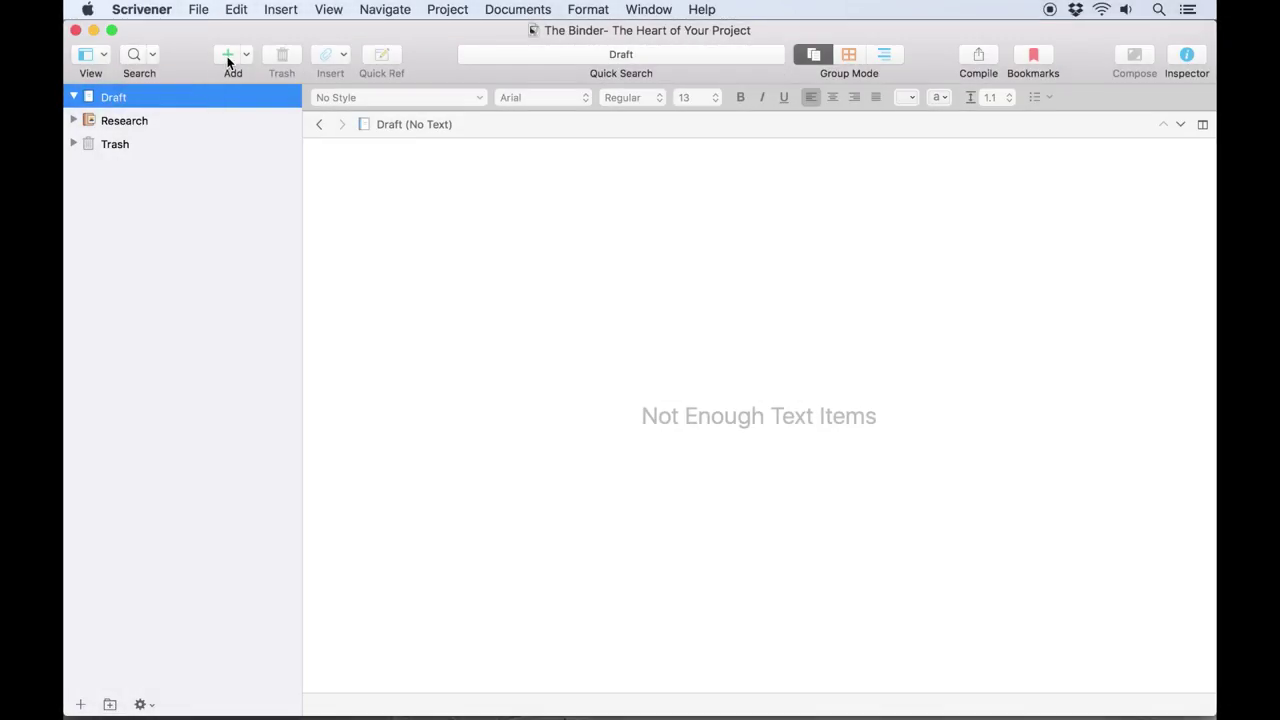
Add a new text document to the Draft folder and name it Chapter One.
left_click(228, 62)
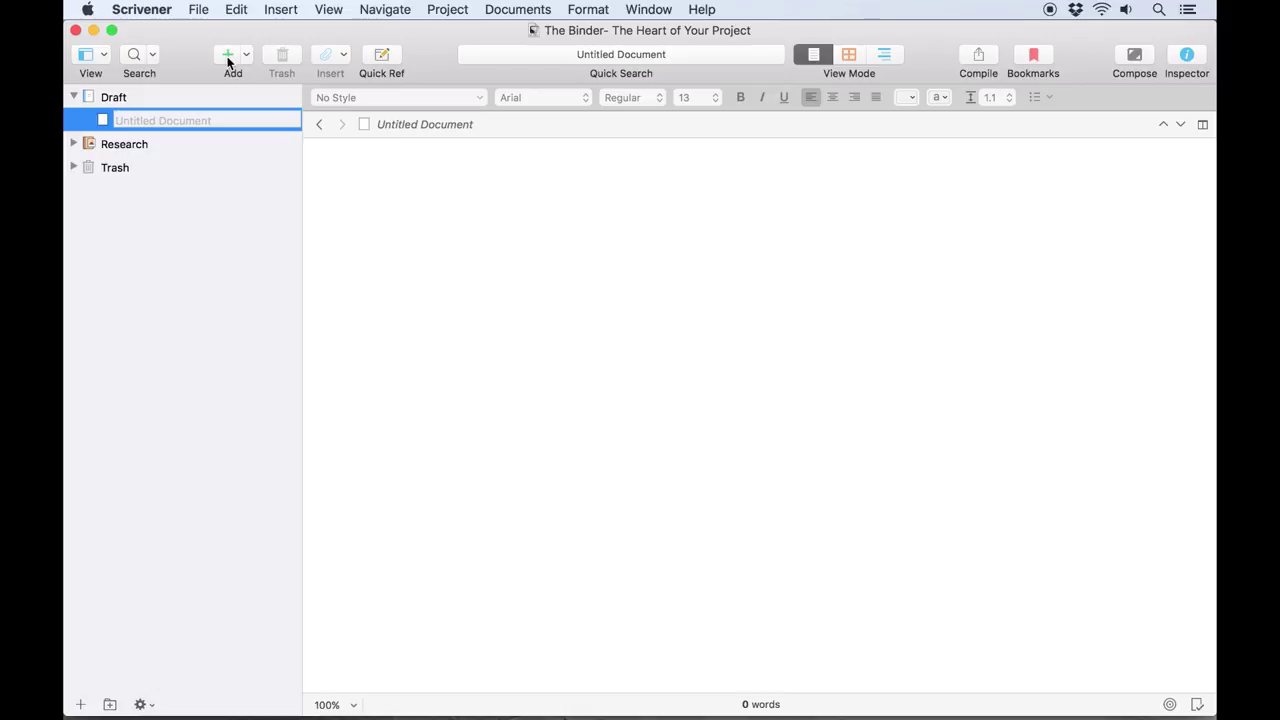
type("Chapter One")
key("Return")
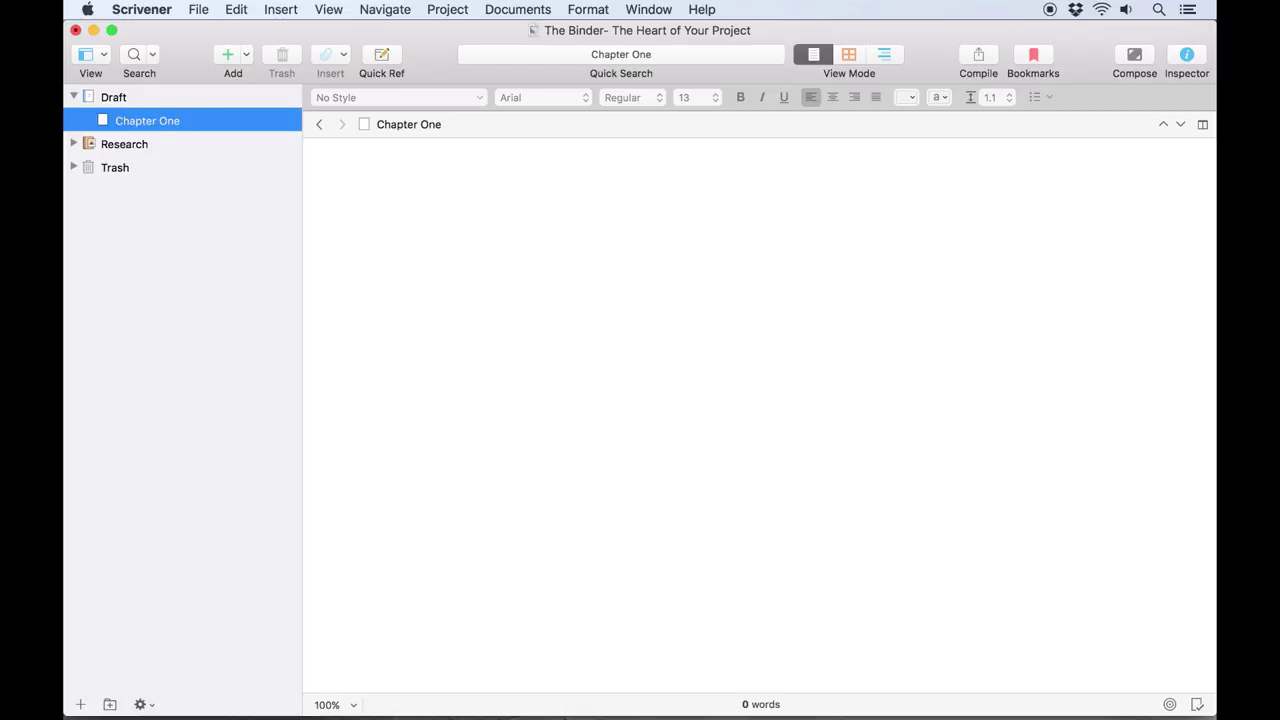
Add an untitled document below Chapter One and paste the copied Alice story text into it.
left_click(229, 56)
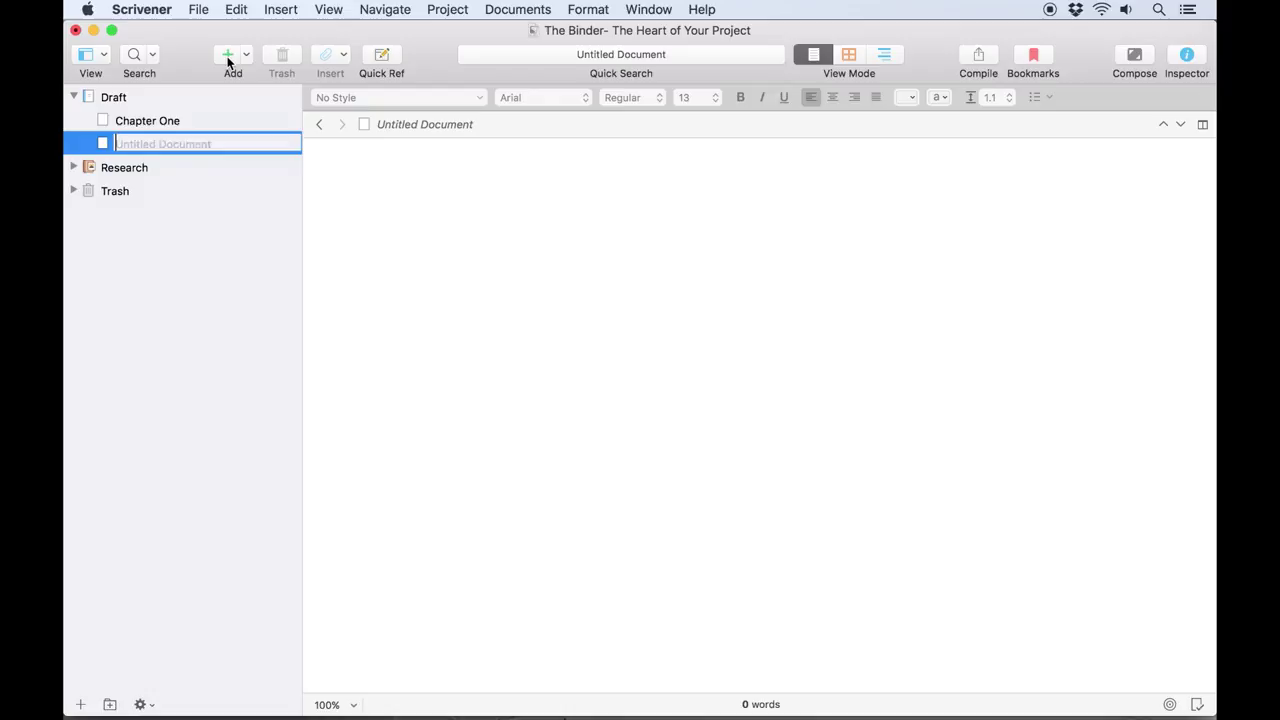
left_click(369, 239)
key("cmd+v")
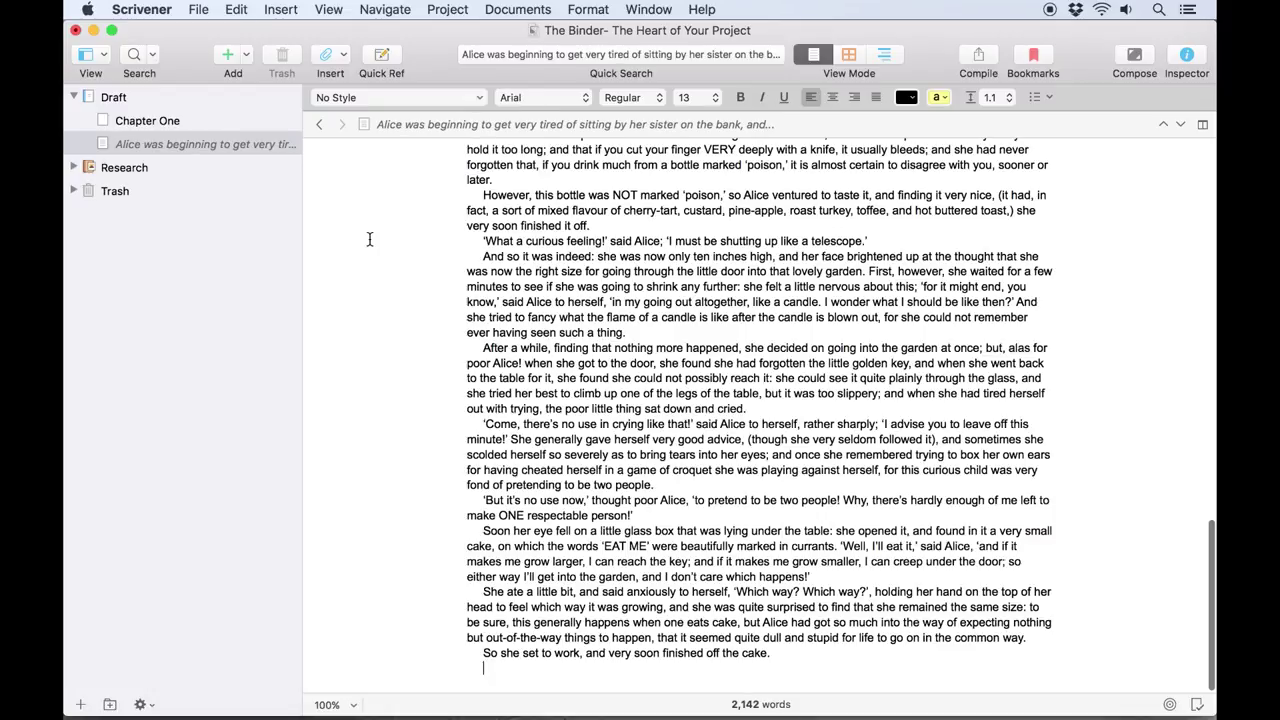
scroll(527, 224, "up", 15)
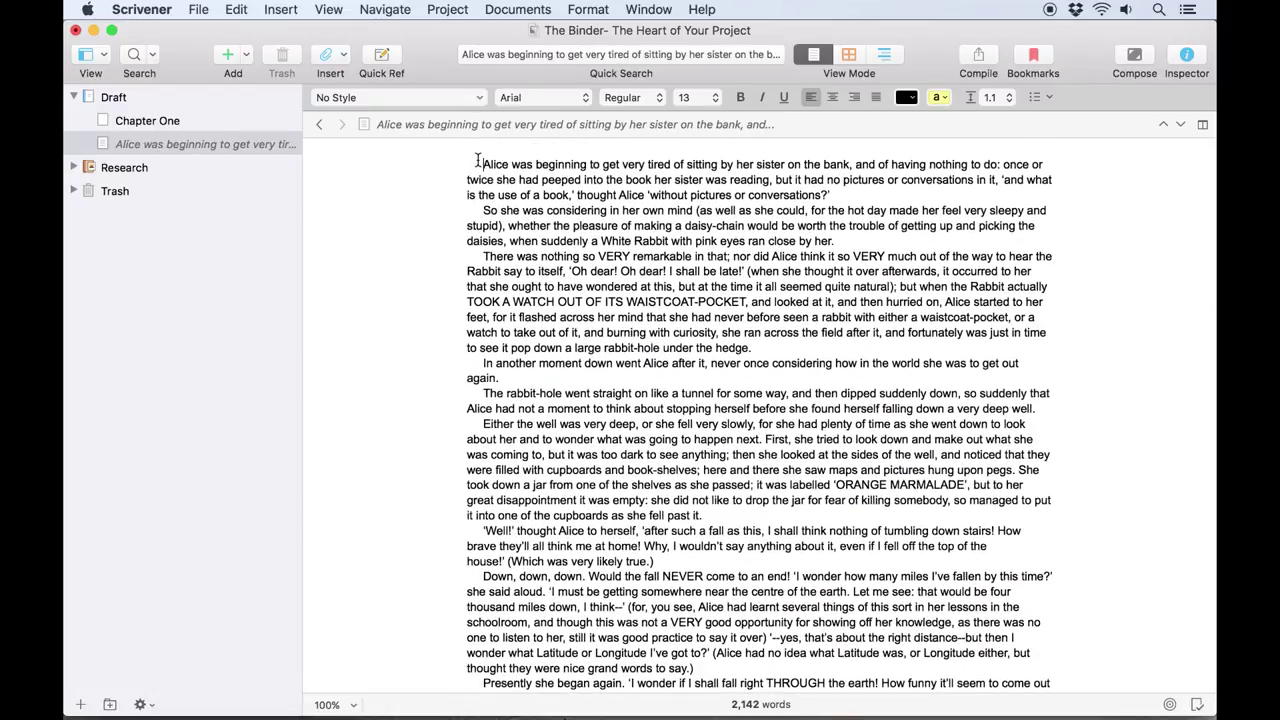
left_click_drag(478, 162, 874, 160)
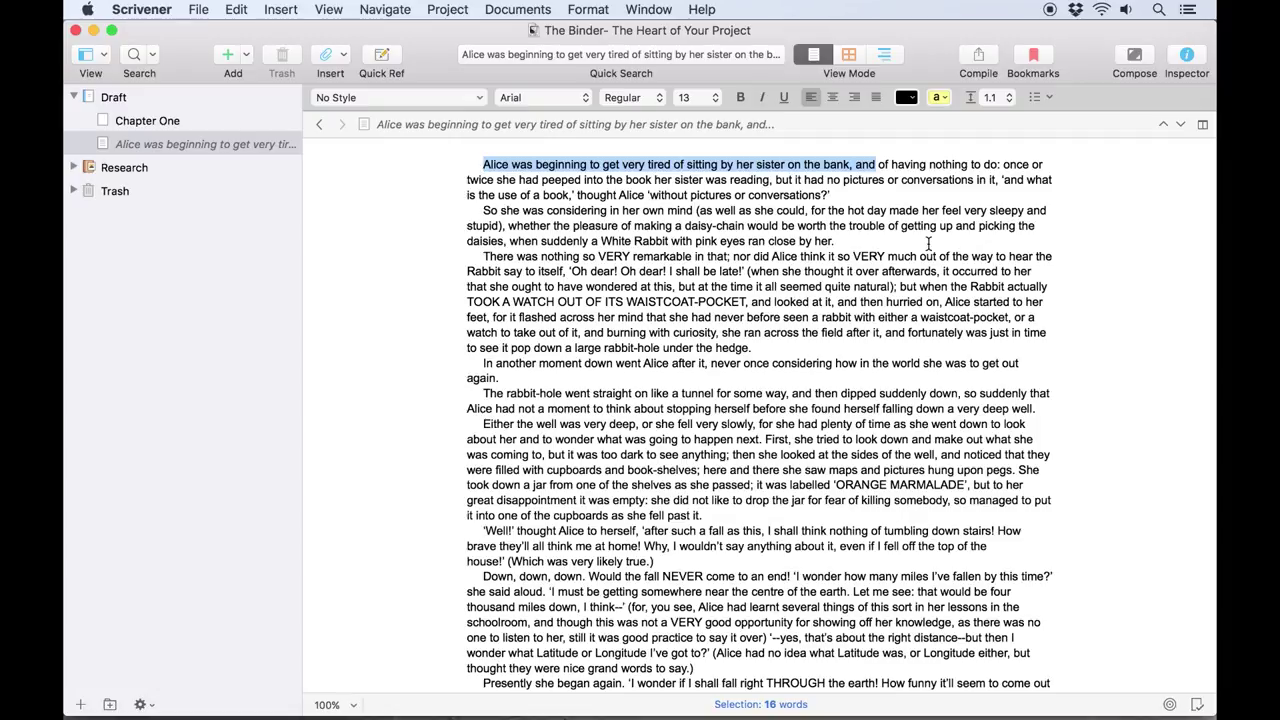
left_click(928, 243)
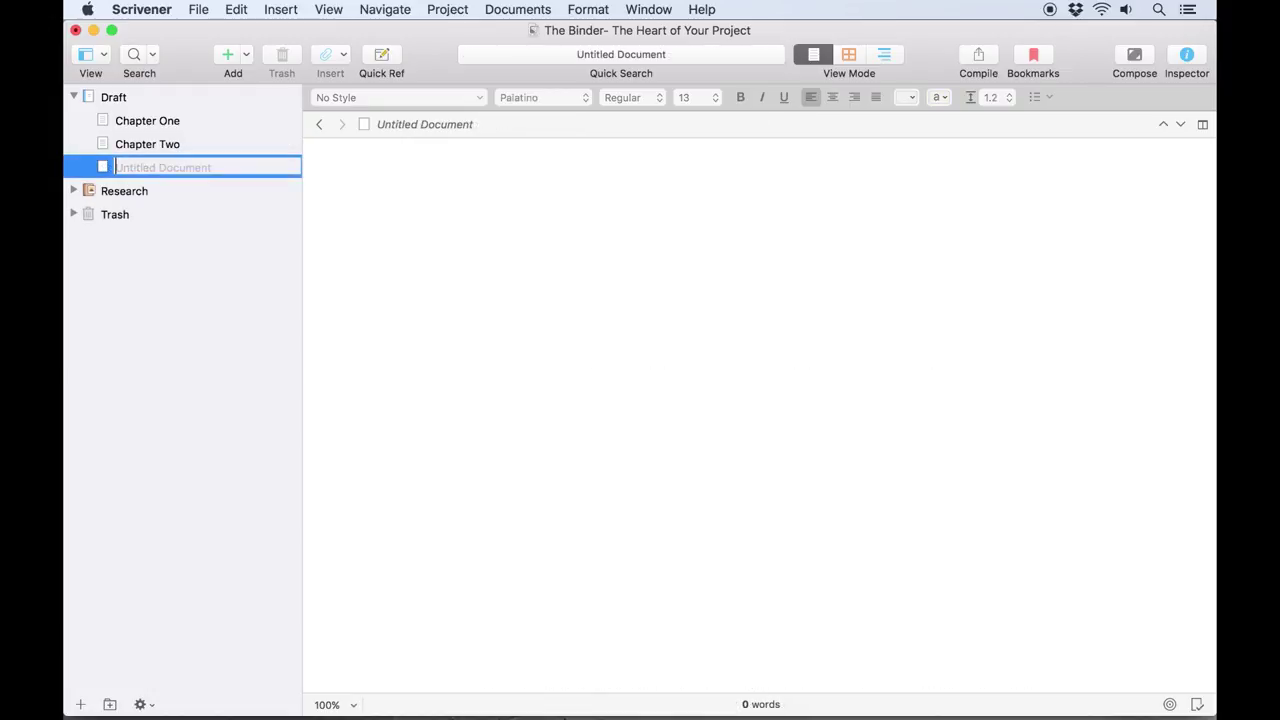
Name the new untitled document Chapter Three and add documents named Chapter Four and Chapter Five below it.
type("Chapter Three")
key("Return")
key("super+n")
type("Chapter Four")
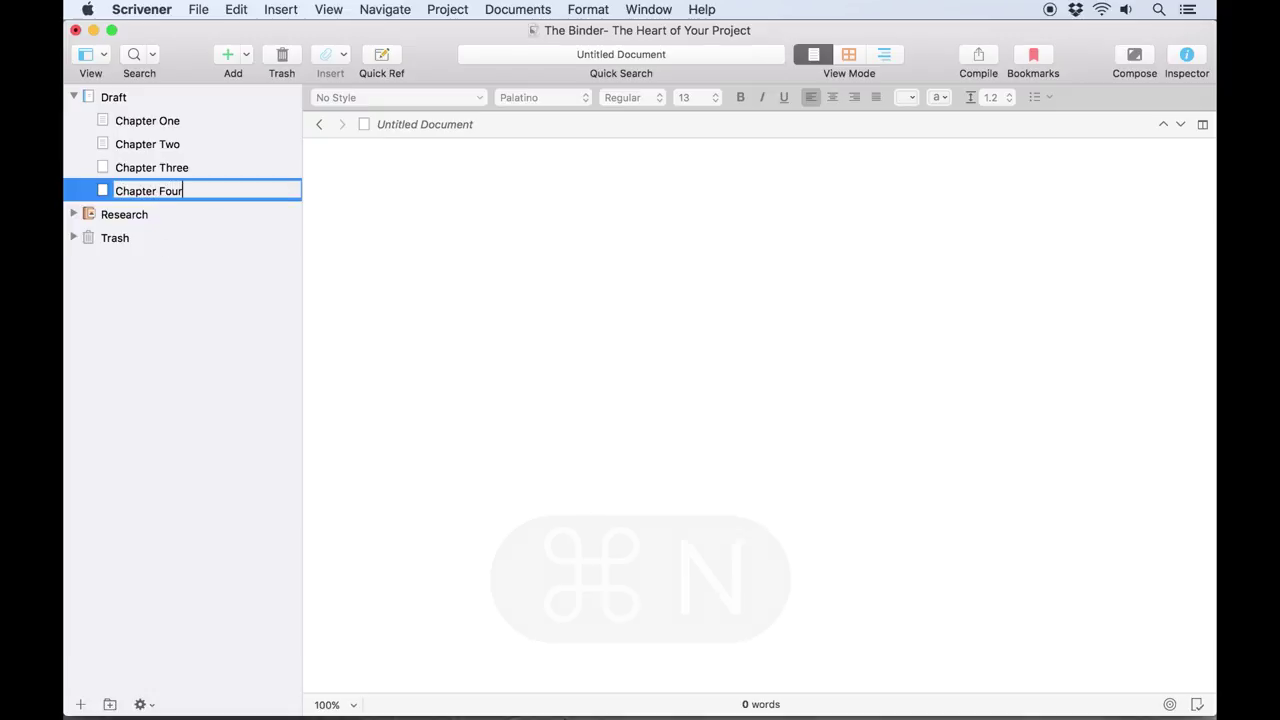
key("Return")
key("Return")
type("Chapter Five")
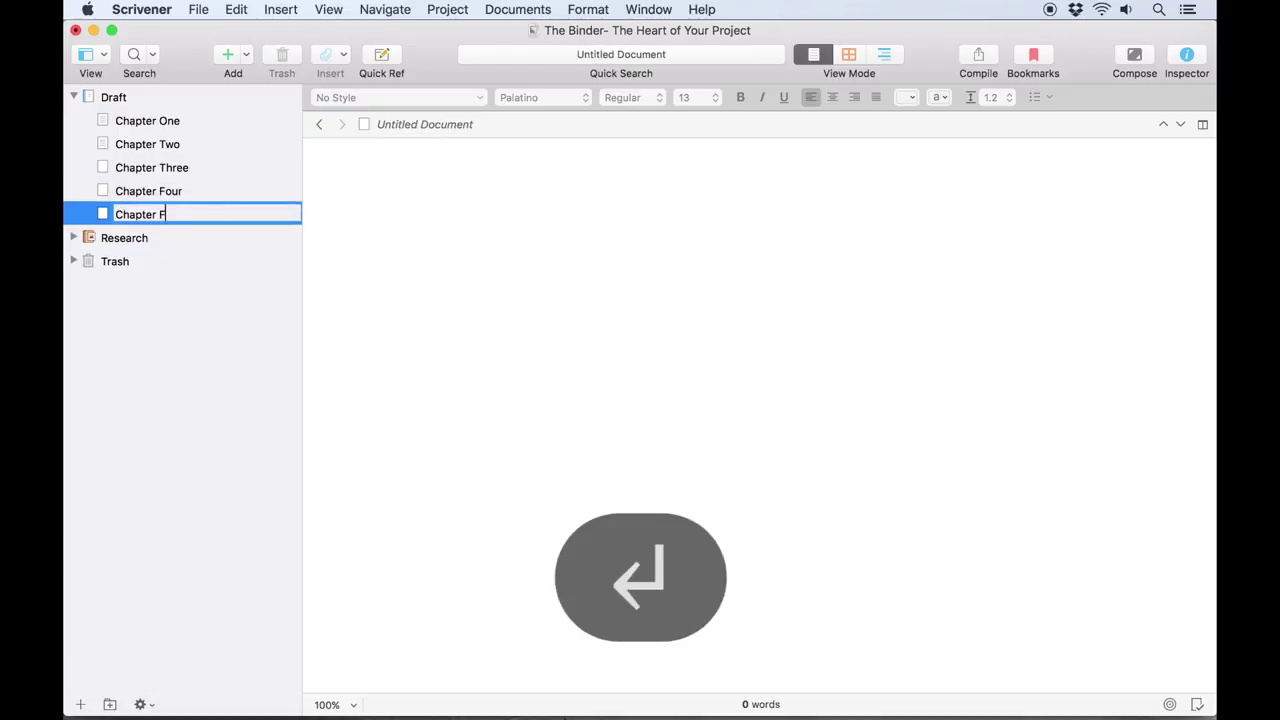
key("Return")
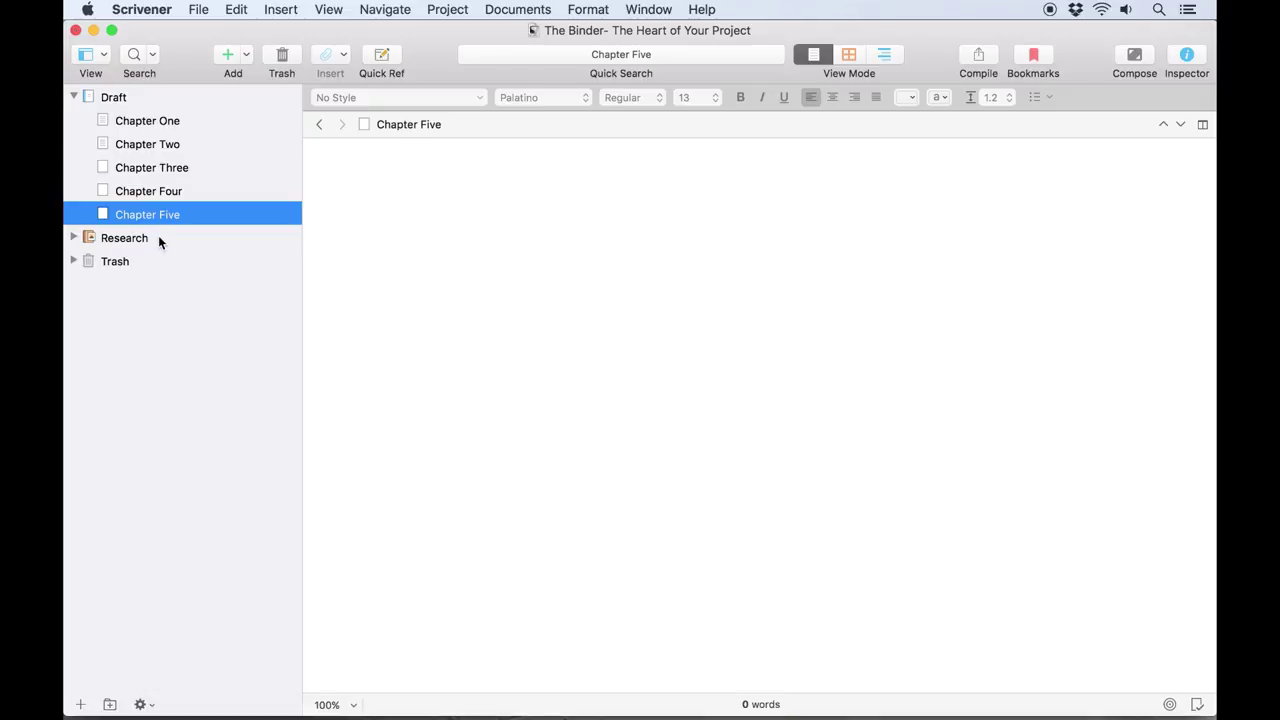
Switch between Chapter One, Chapter Two and Chapter Three to view each document's text.
left_click(244, 150)
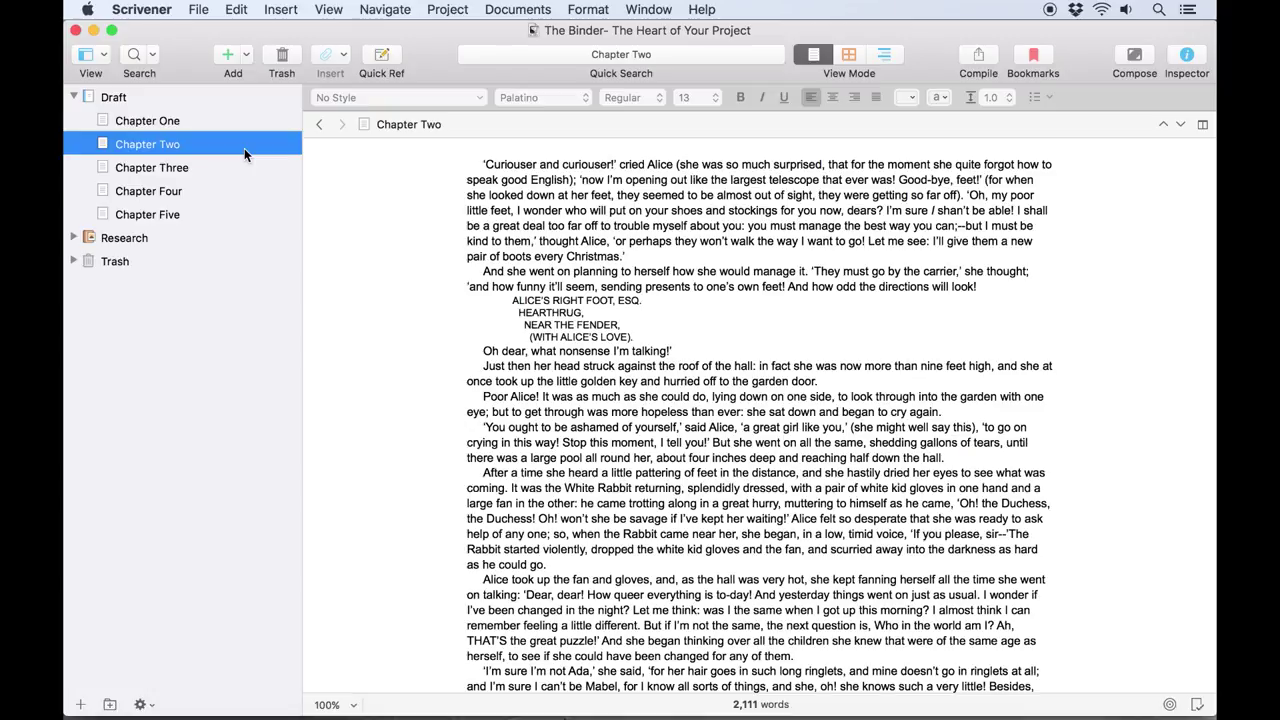
left_click(195, 124)
left_click(194, 144)
left_click(192, 166)
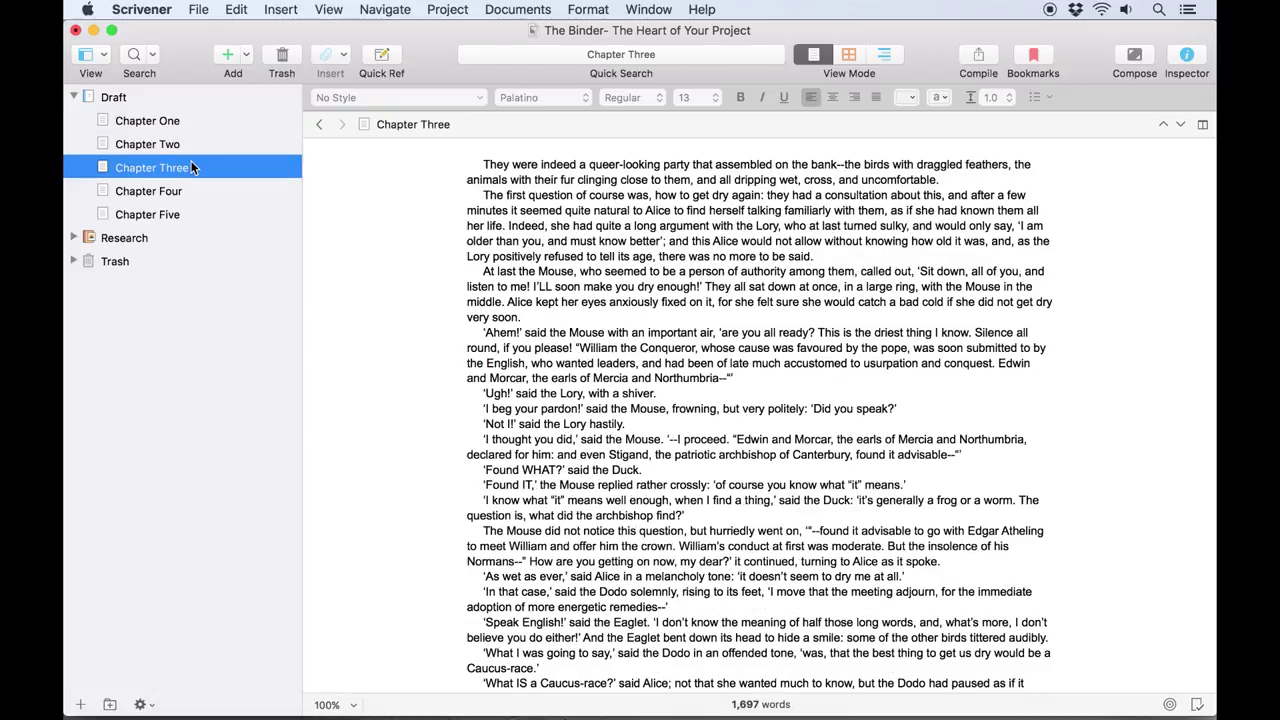
left_click(193, 148)
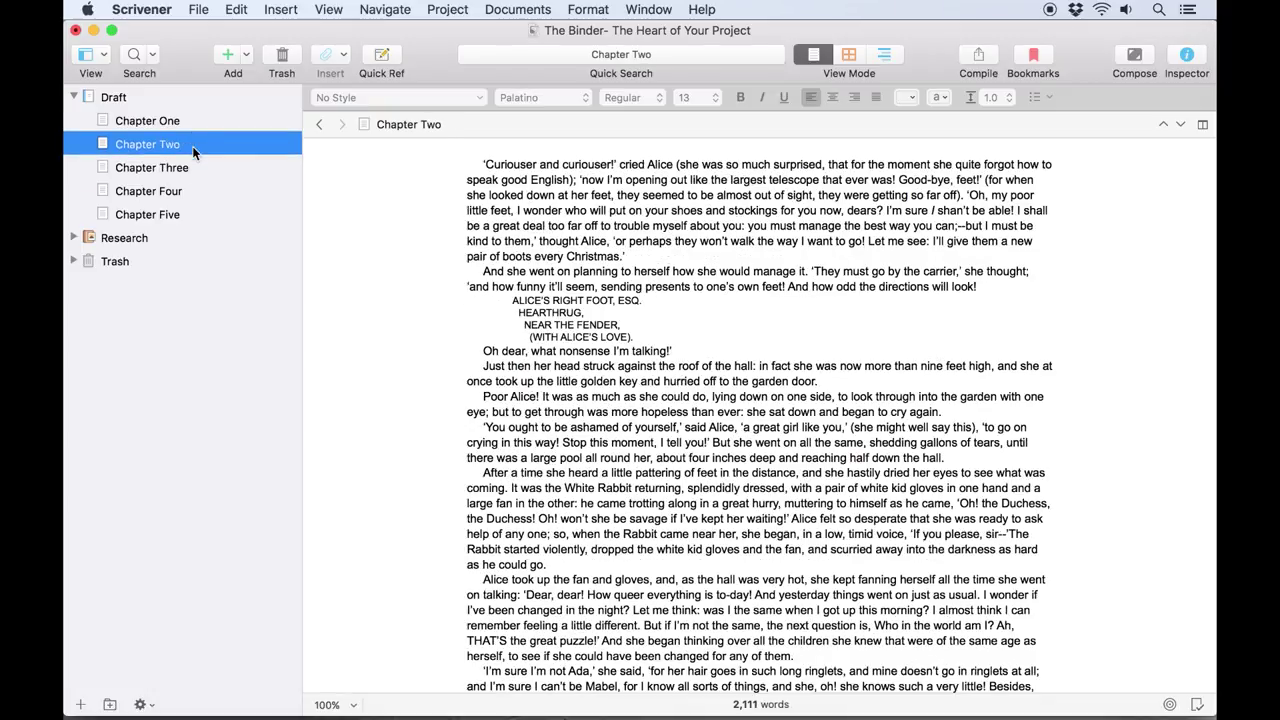
Create a new folder in the Draft, place it above Chapter One and name it Part One.
left_click(193, 122)
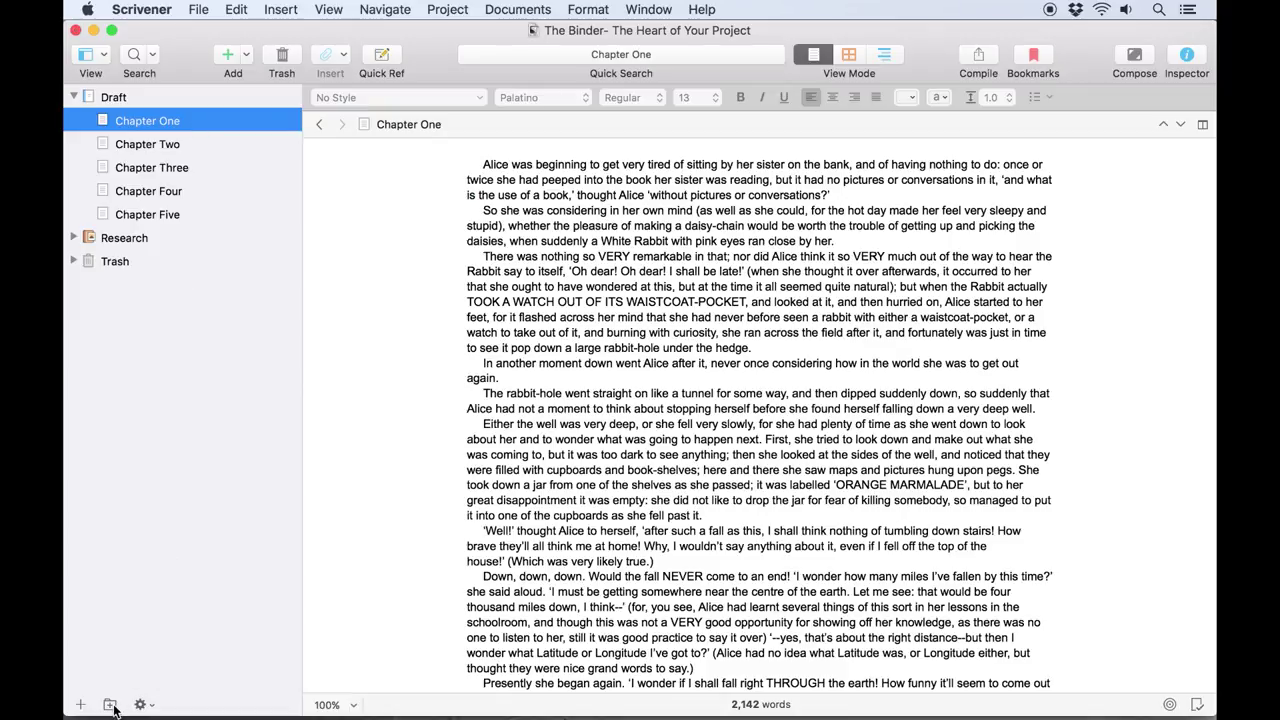
key("super+alt+n")
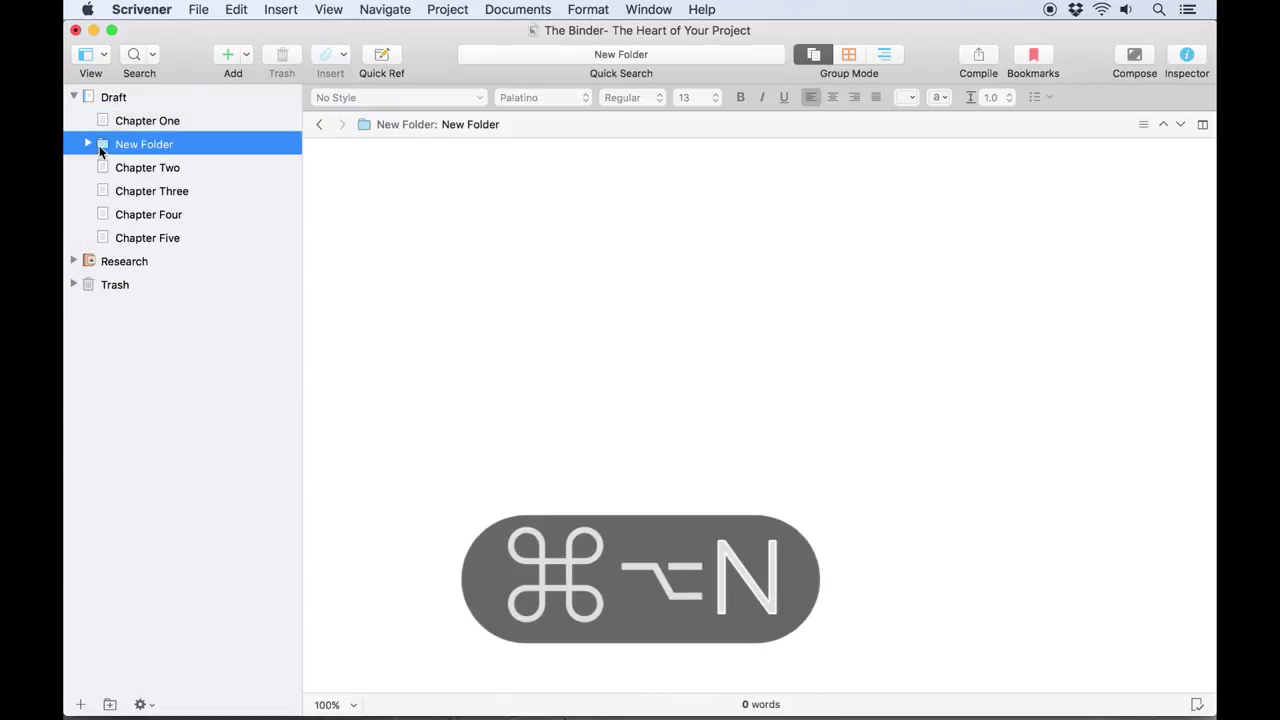
left_click_drag(100, 146, 82, 111)
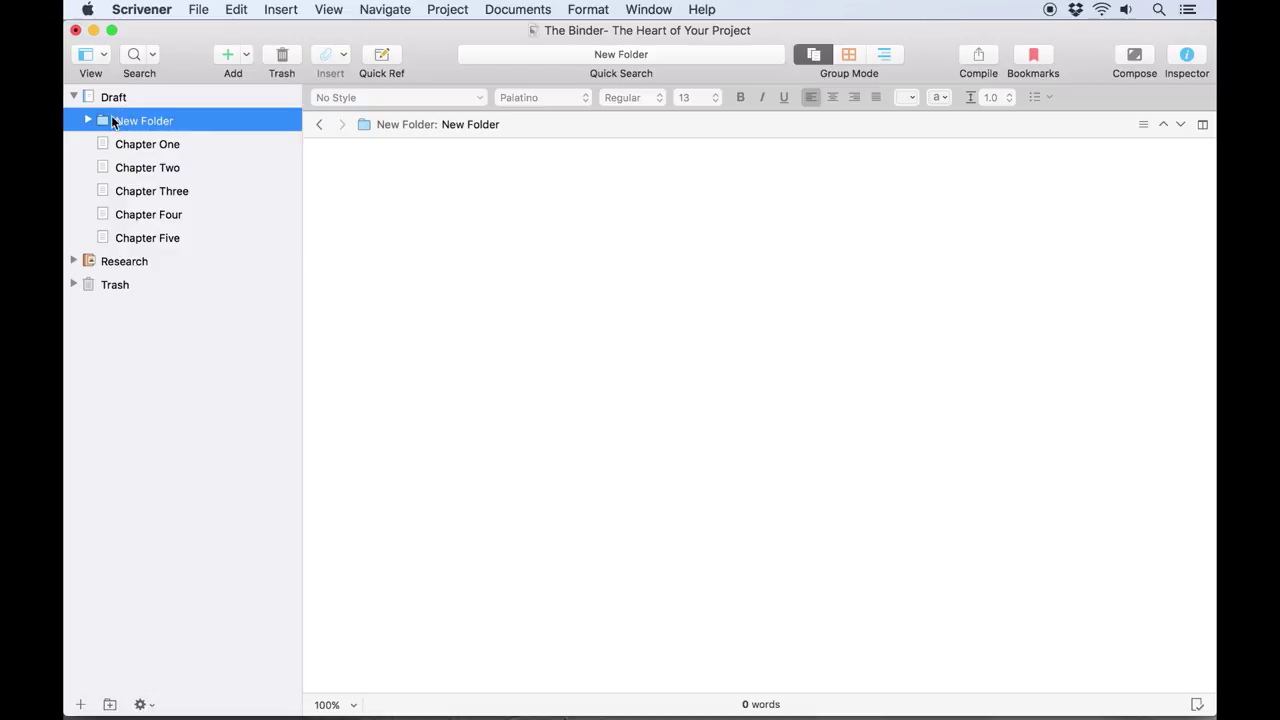
left_click(145, 121)
type("Part One")
key("Return")
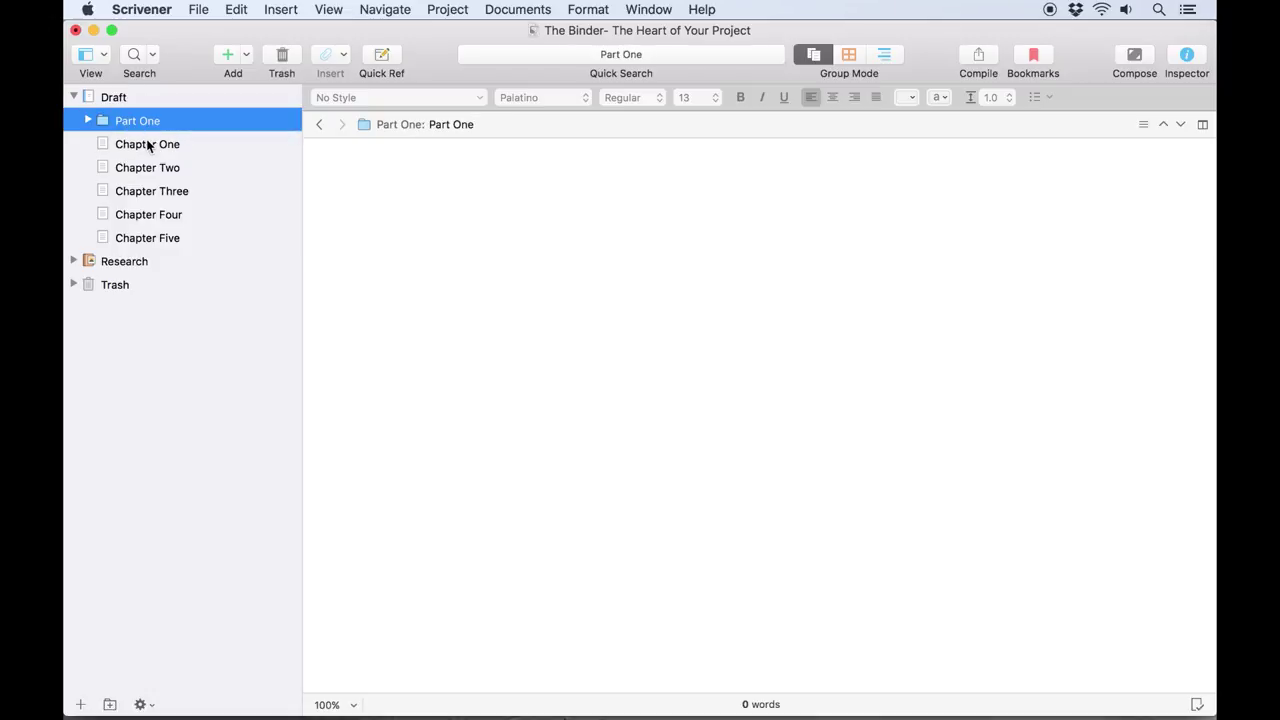
Move Chapter One through Chapter Five into the Part One folder, keeping them in order.
left_click(147, 146)
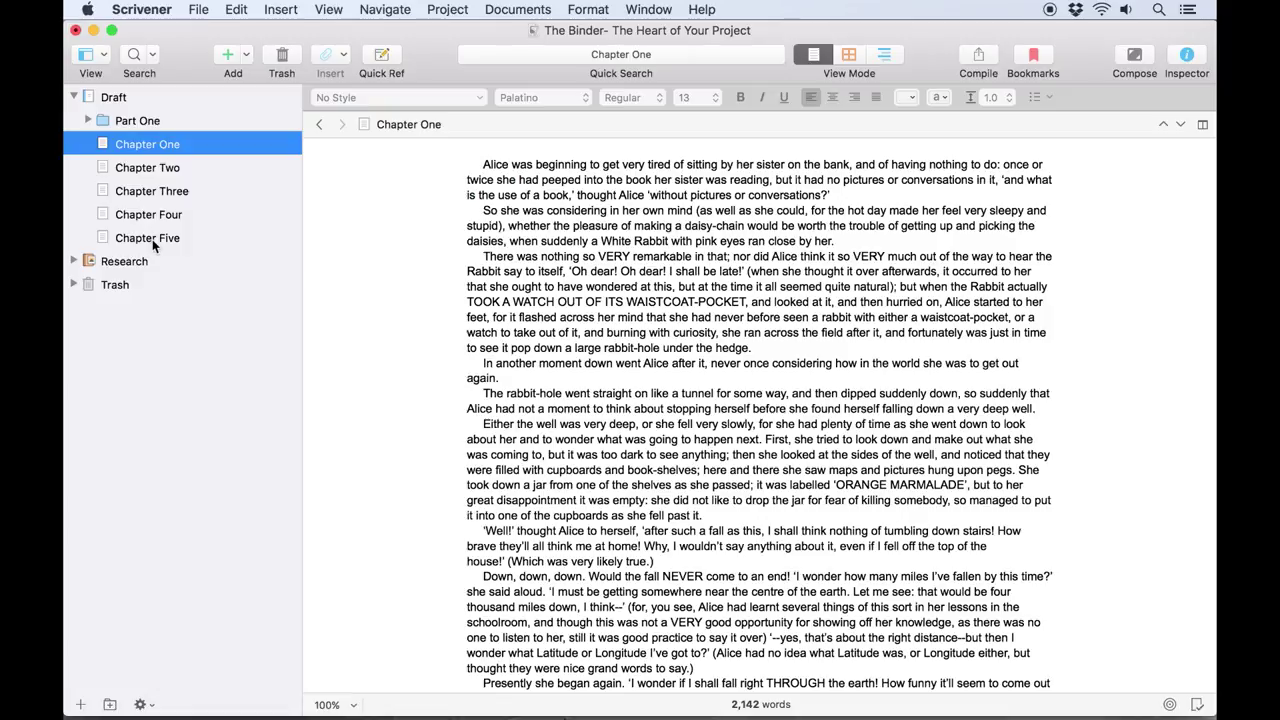
left_click_drag(150, 147, 143, 122)
left_click_drag(152, 168, 141, 123)
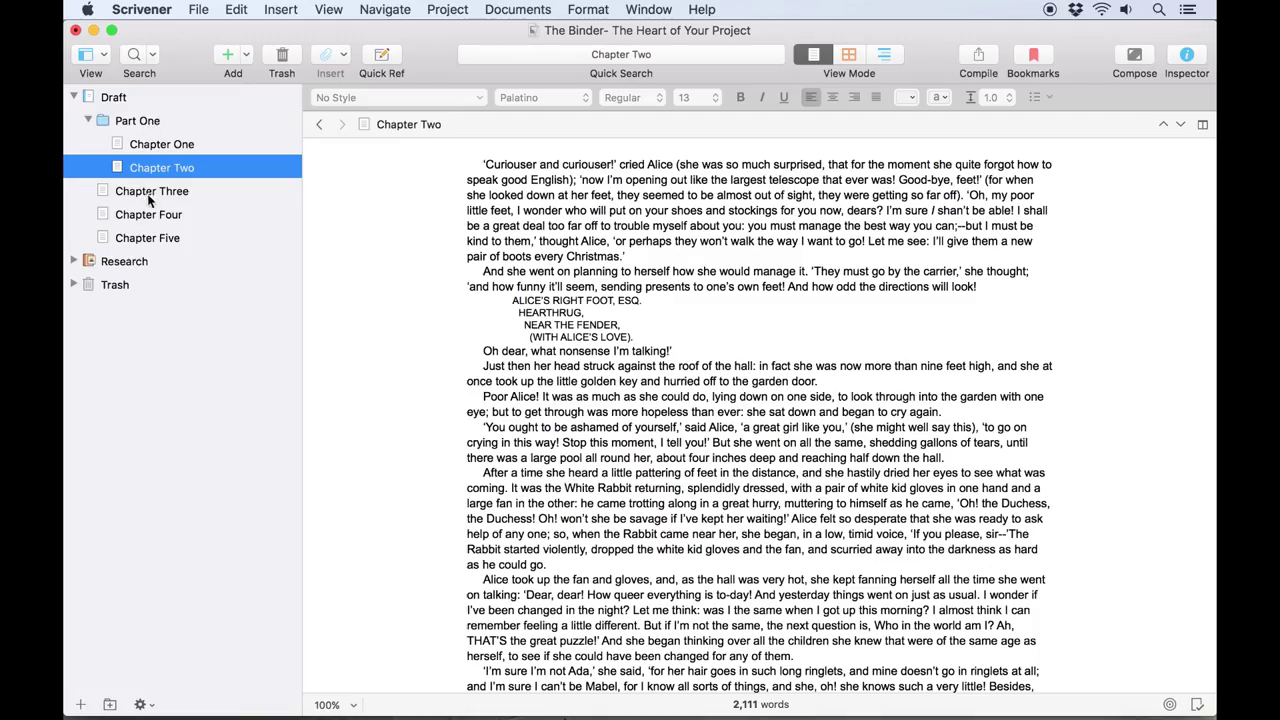
left_click_drag(149, 200, 149, 123)
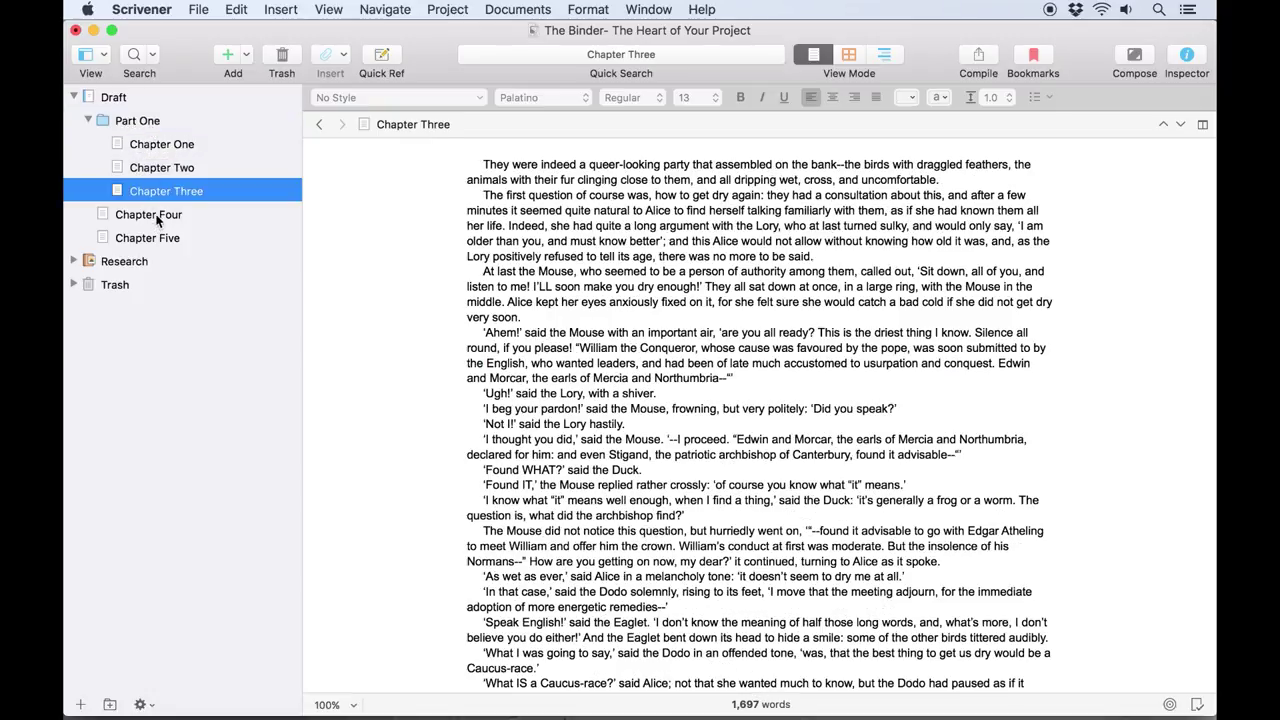
left_click_drag(157, 220, 143, 123)
left_click_drag(150, 240, 147, 128)
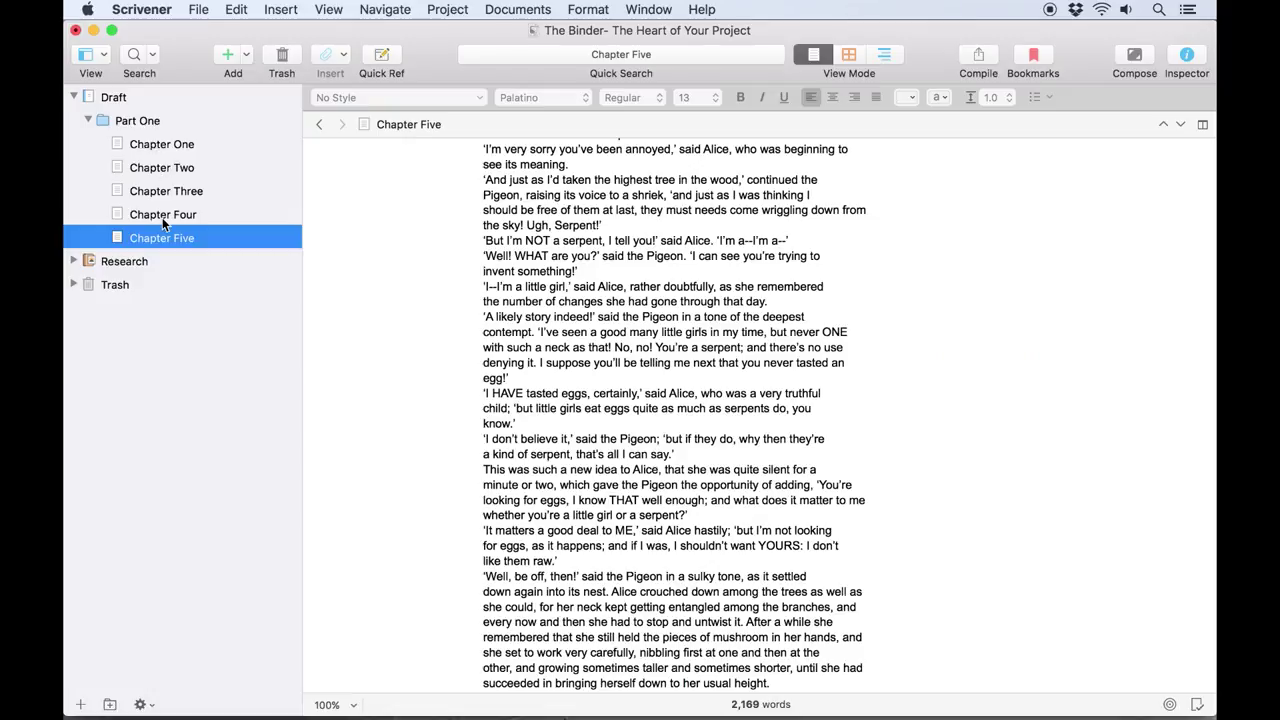
Nest Chapter Four under Chapter Three, and return it to its own level between Chapter Three and Chapter Five.
left_click_drag(169, 214, 229, 197)
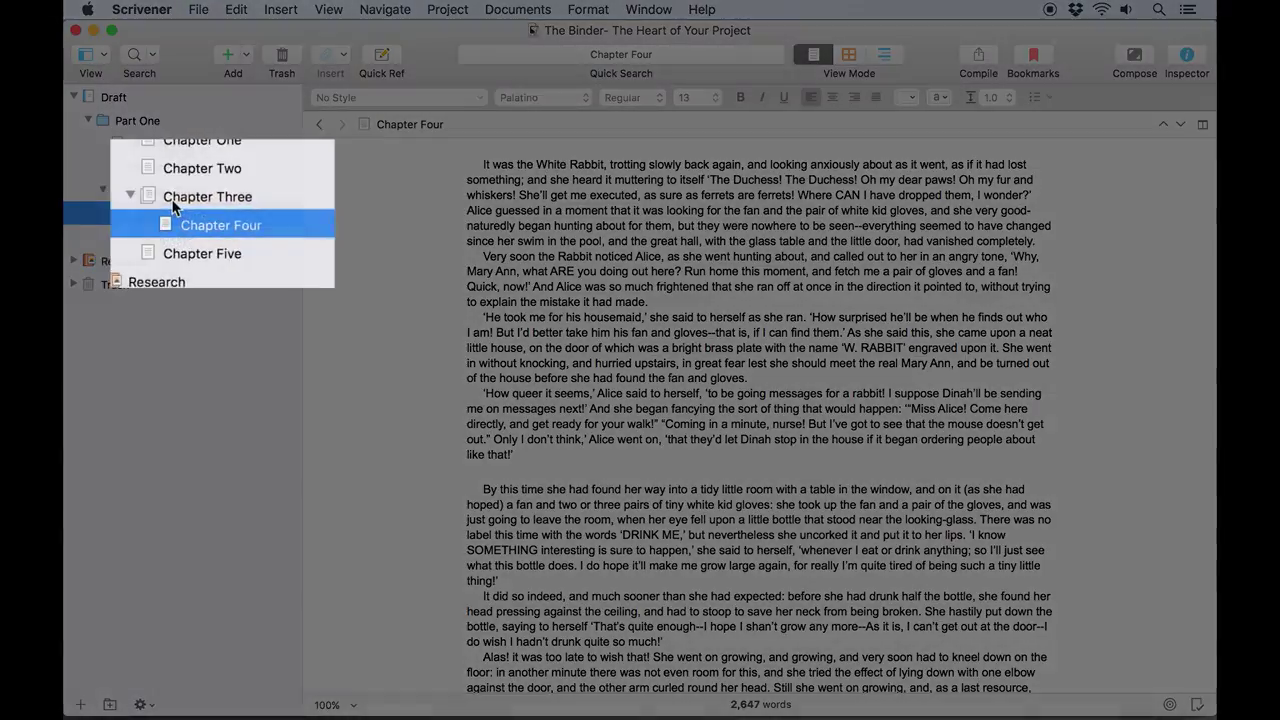
left_click(128, 193)
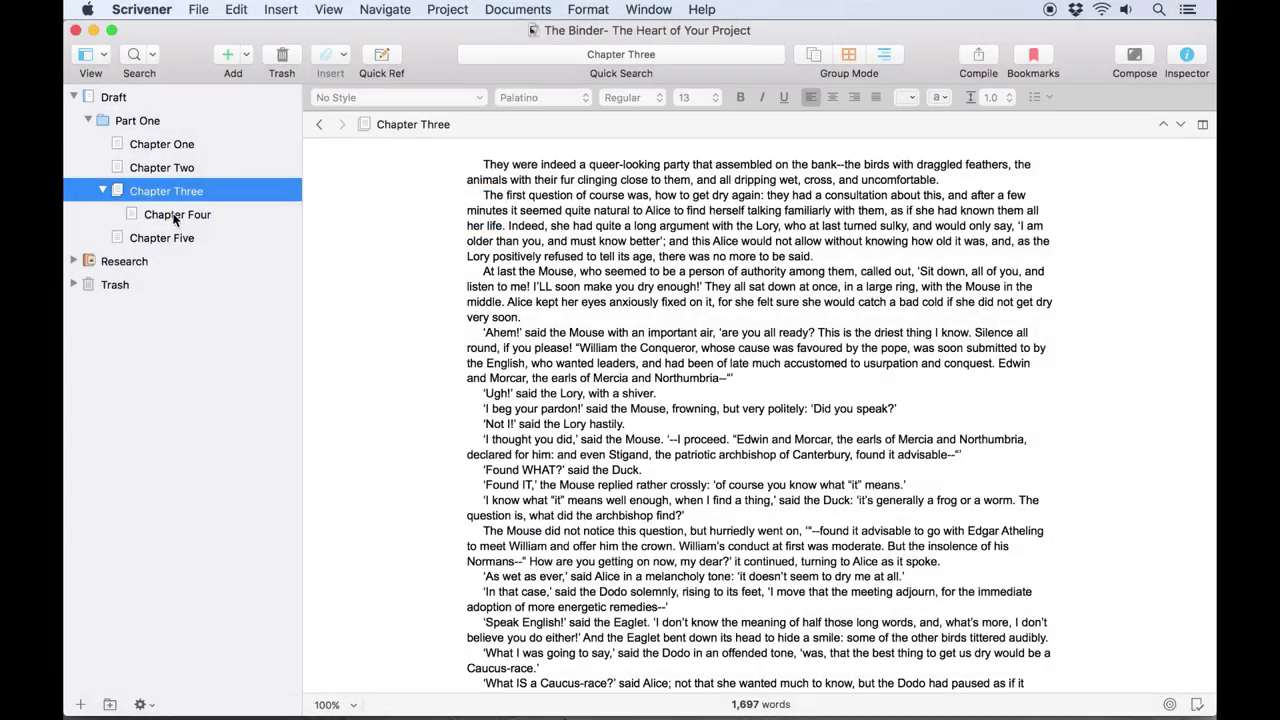
mouse_move(174, 220)
left_mouse_down()
mouse_move(112, 226)
mouse_move(143, 242)
mouse_move(160, 143)
mouse_move(158, 233)
mouse_move(165, 225)
left_mouse_up()
key("alt")
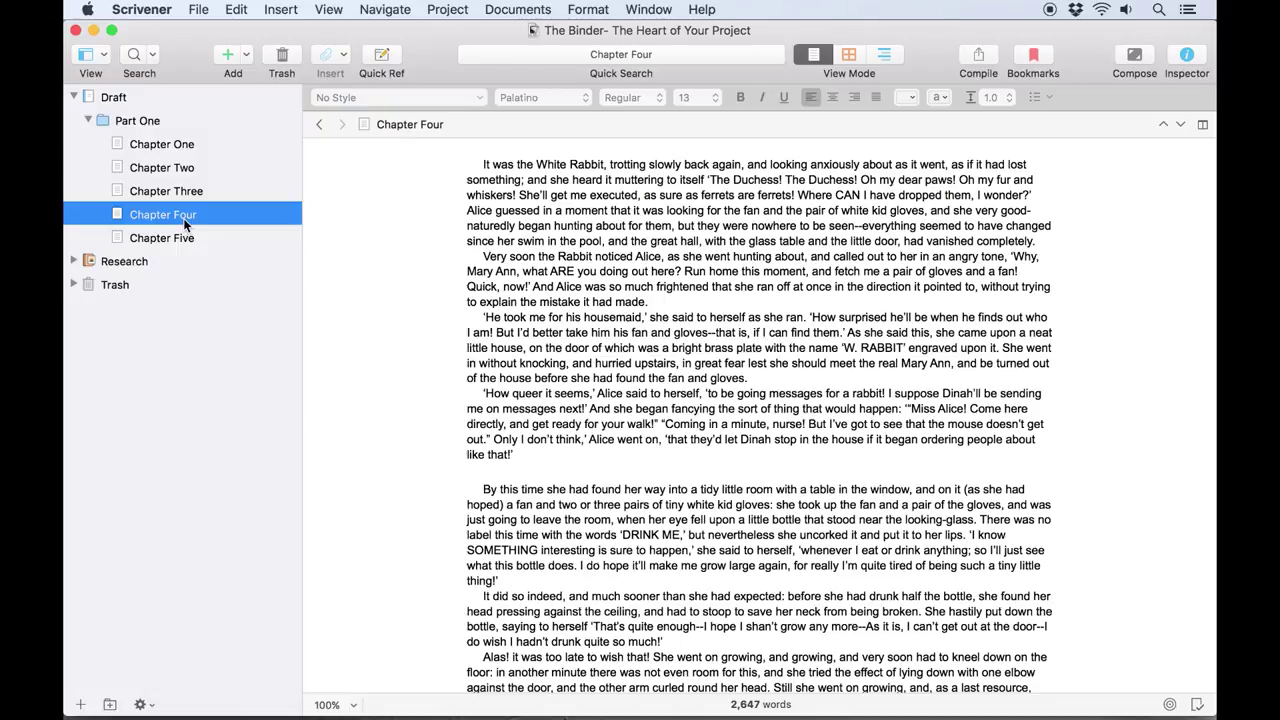
Shift Chapter Four up and down among the Part One chapters, ending between Chapter Three and Chapter Five.
key("ctrl+super+Up")
key("ctrl+super+Up")
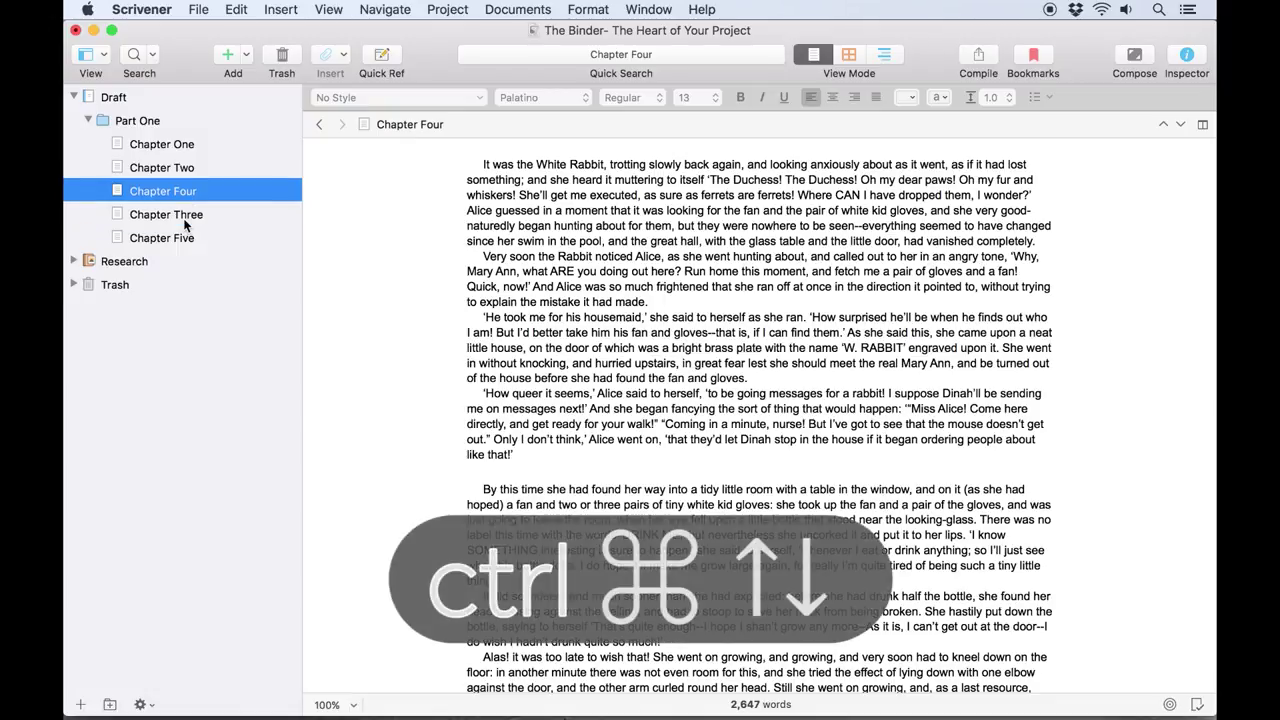
key("ctrl+super+Up")
key("ctrl+super+Down")
key("ctrl+super+Down")
key("ctrl+super+Down")
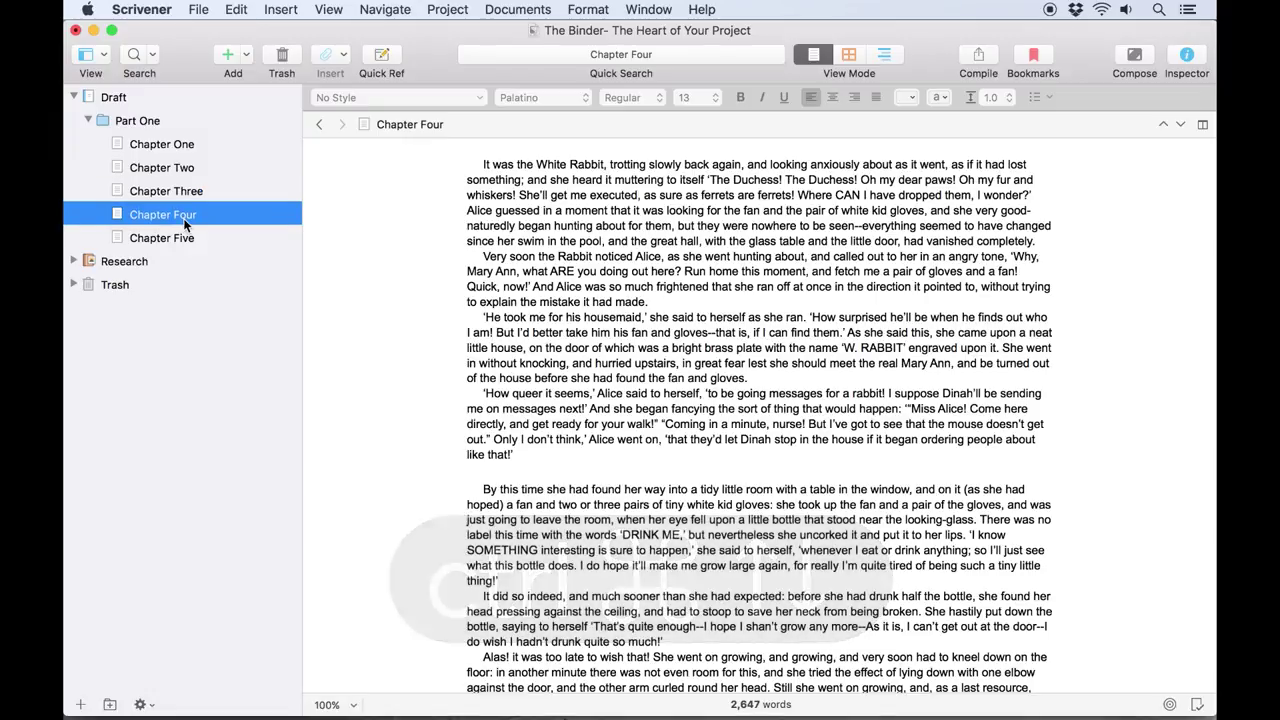
key("ctrl+super+Up")
key("ctrl+super+Down")
key("ctrl+super+Down")
key("ctrl+super+Up")
key("ctrl+super+Up")
key("ctrl+super+Up")
key("ctrl+super+Up")
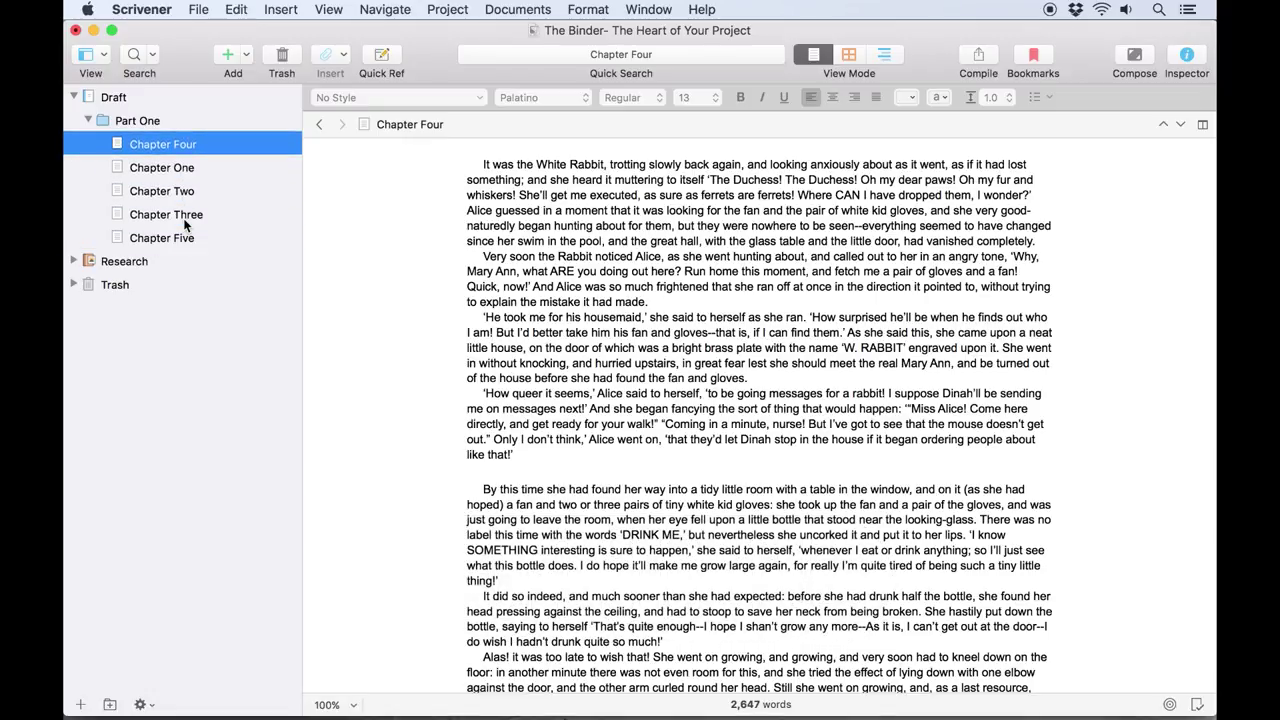
key("ctrl+super+Down")
key("ctrl+super+Down")
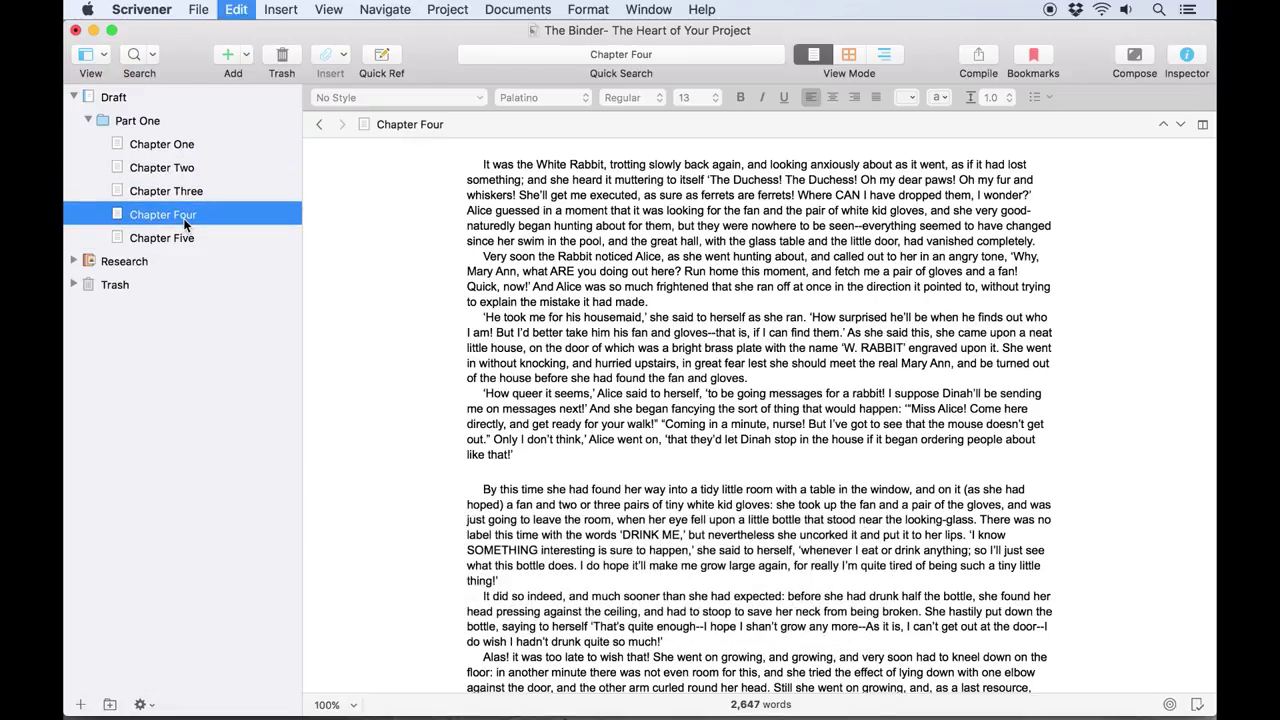
Move Chapter Four below Chapter Five, shift it out of and back into Part One, and return it above Chapter Five.
key("ctrl+super+Down")
key("ctrl+super+Down")
key("ctrl+super+Up")
key("ctrl+super+Down")
key("ctrl+super+Left")
key("ctrl+super+Left")
key("ctrl+super+Up")
key("ctrl+super+Right")
key("ctrl+super+Right")
key("ctrl+super+Left")
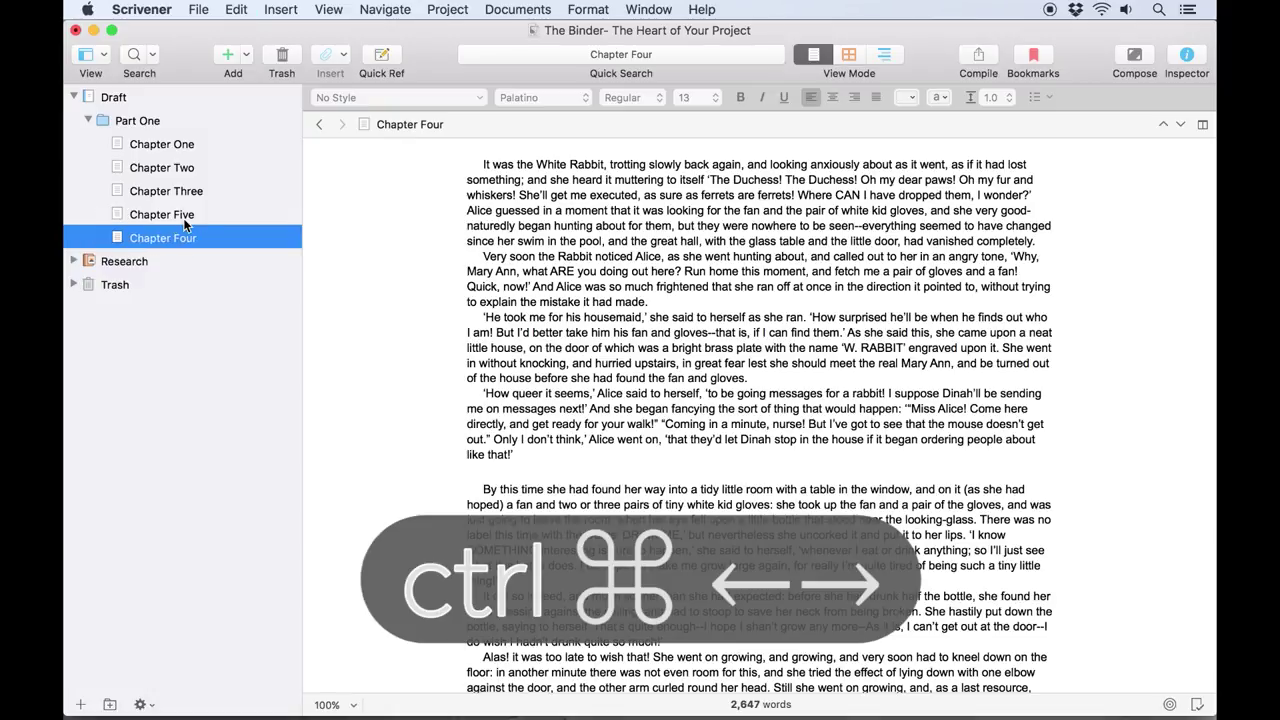
key("ctrl+super+Up")
left_click(236, 9)
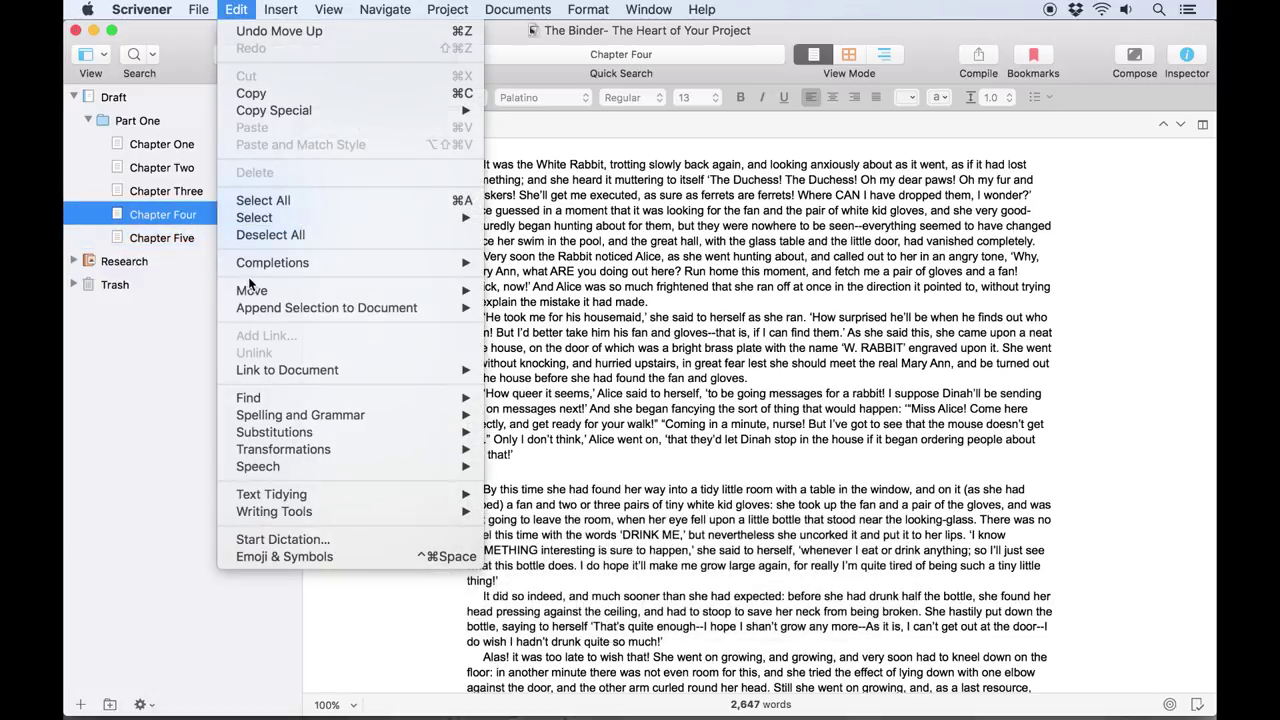
mouse_move(250, 289)
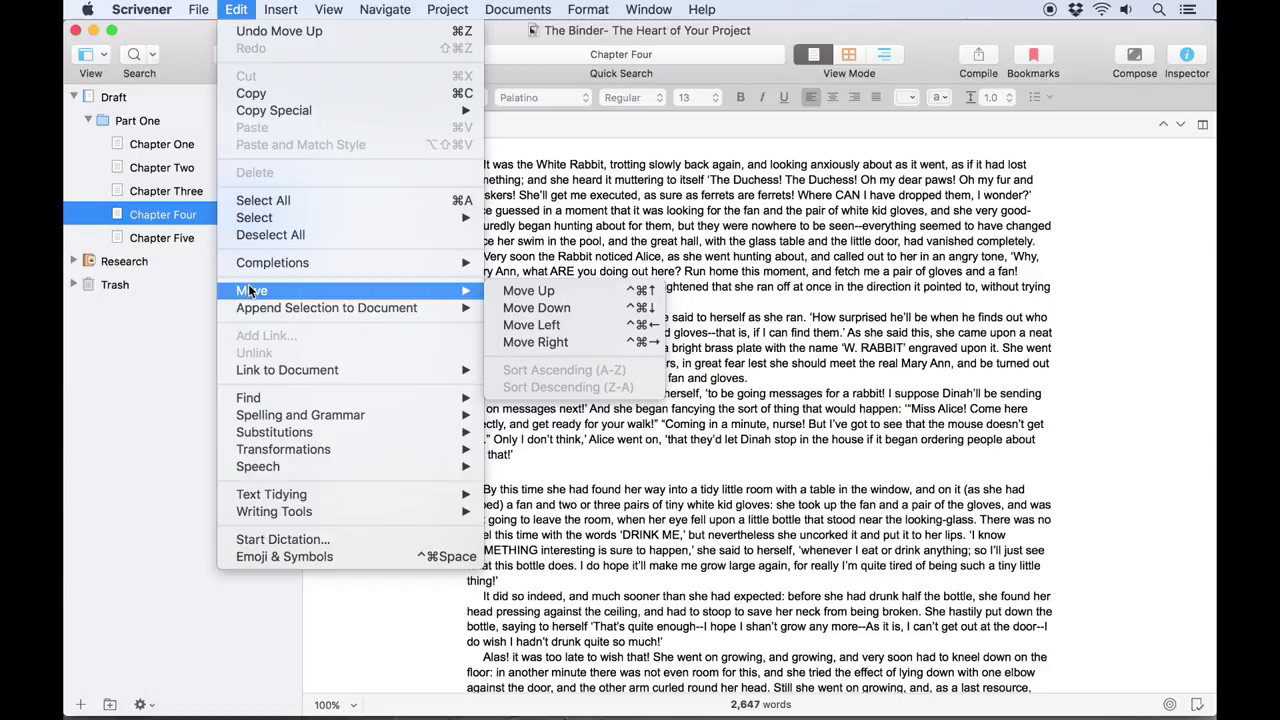
left_click(161, 328)
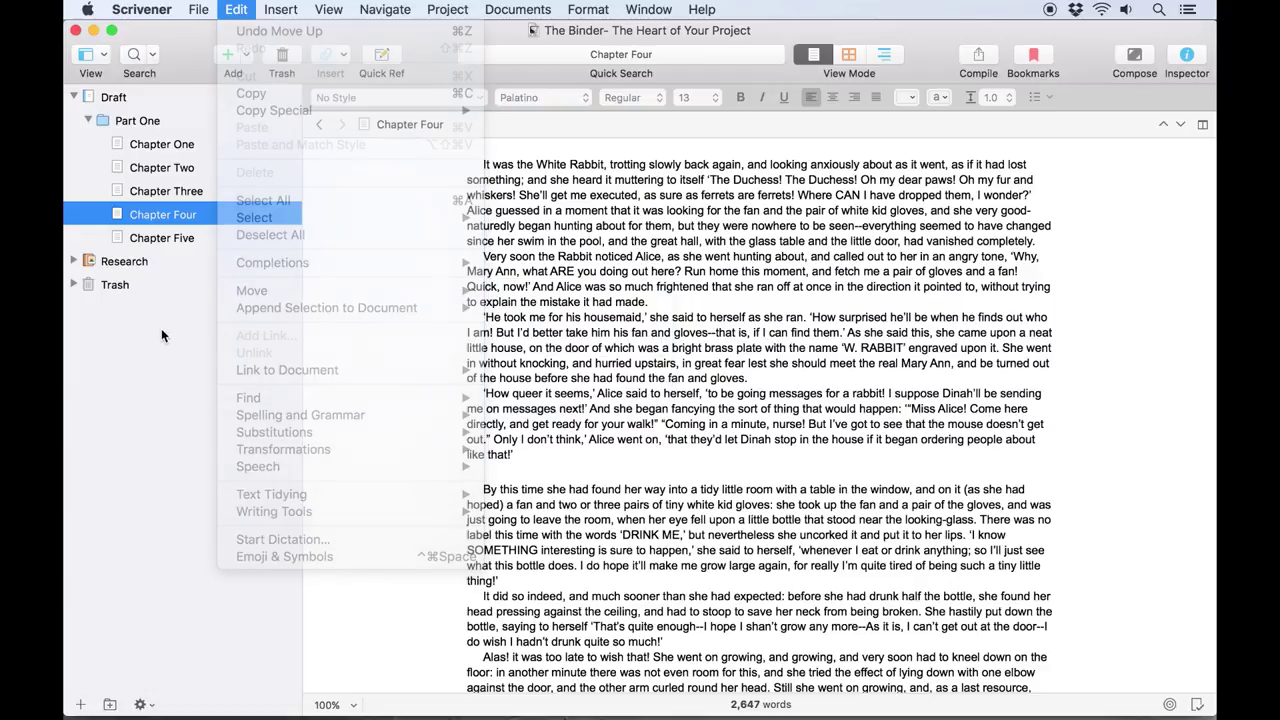
Group Chapter One through Chapter Five into a new folder inside Part One and expand that folder.
left_click(183, 148)
left_click(188, 241, "shift")
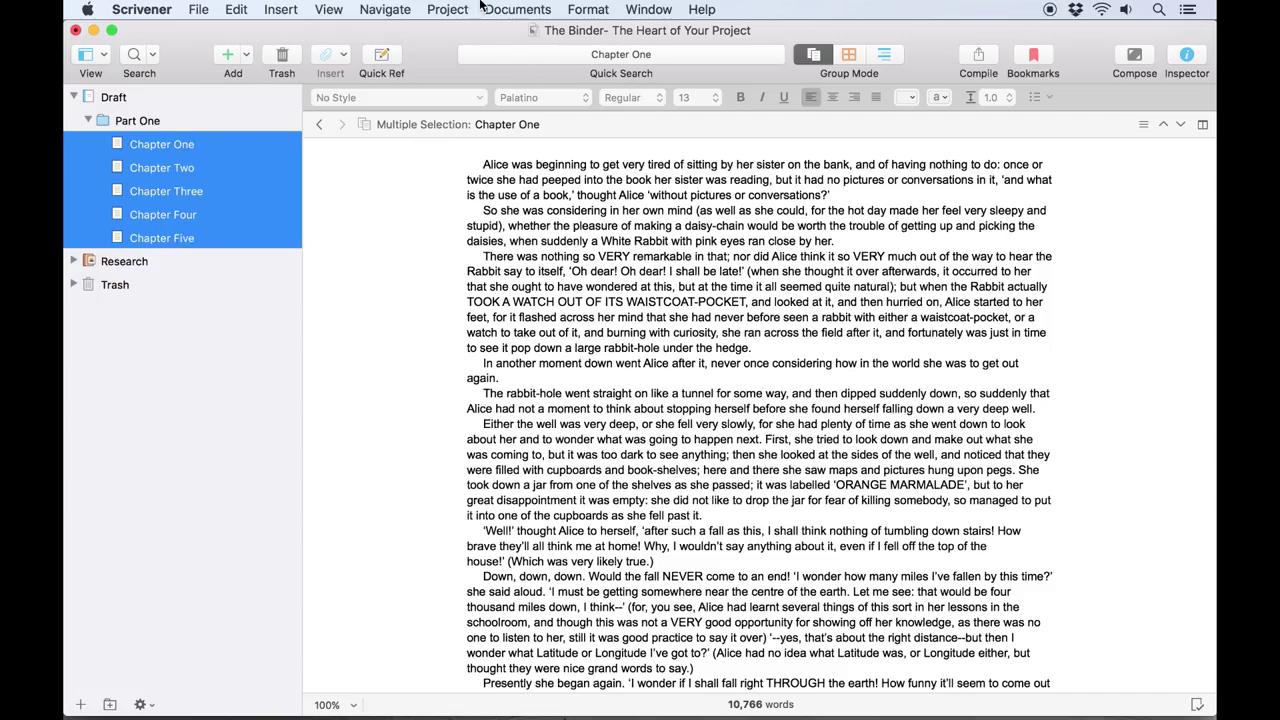
left_click(518, 9)
left_click(591, 120)
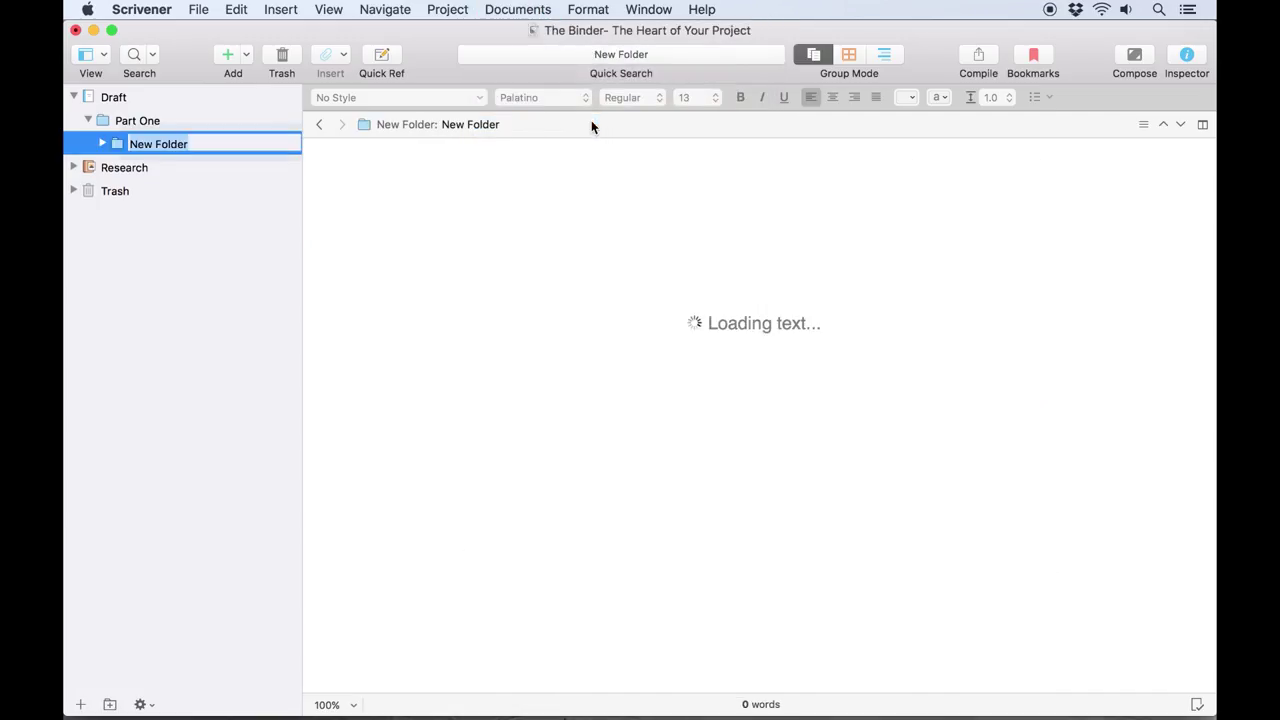
left_click(103, 144)
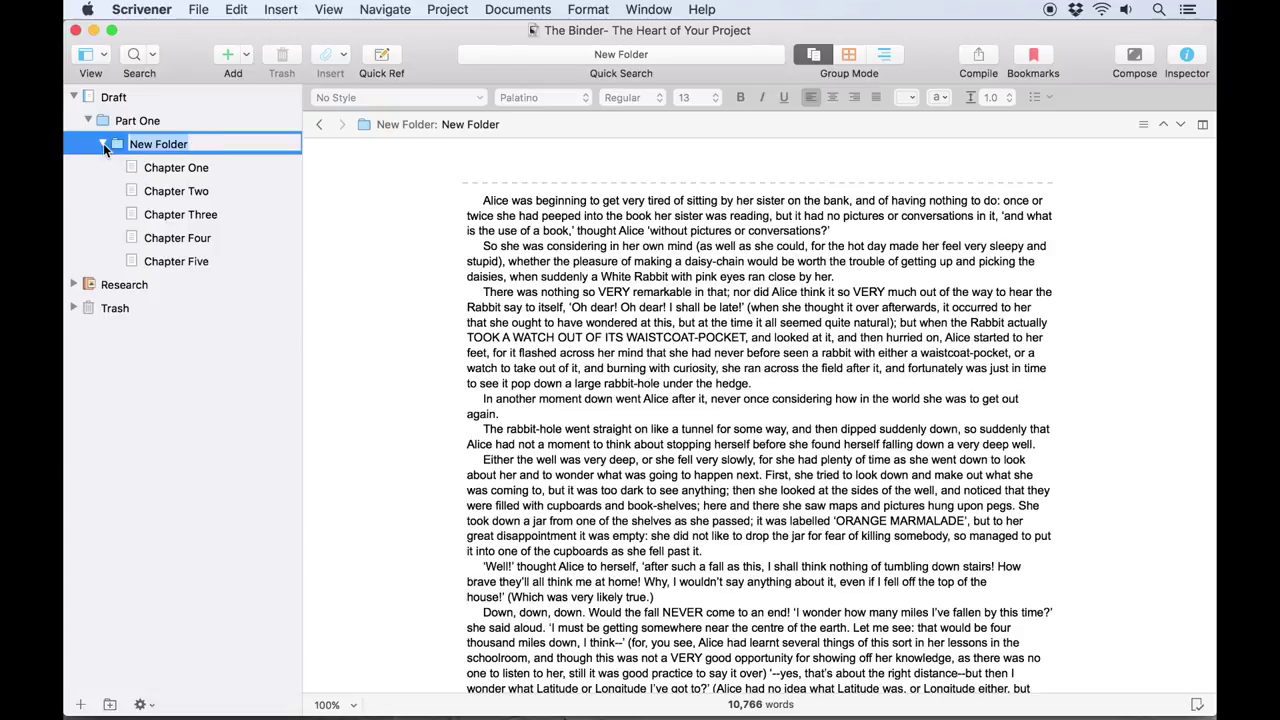
Name the new folder inside Part One "Chapters 1-5".
left_click(103, 144)
left_click(103, 144)
type("Chapters 1-5")
key("Return")
Collapse Part One together with its nested folder, and expand all its levels again.
left_click(89, 121)
left_click(89, 121)
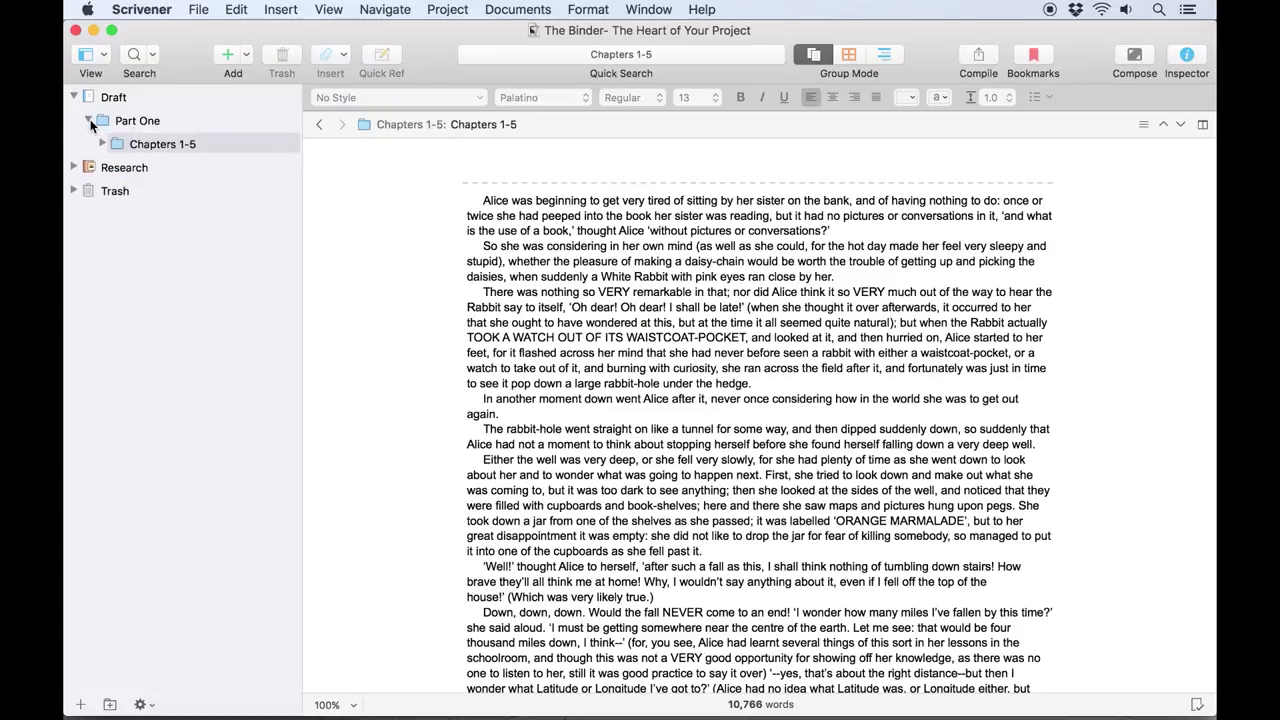
left_click(89, 121, "alt")
left_click(89, 121, "alt")
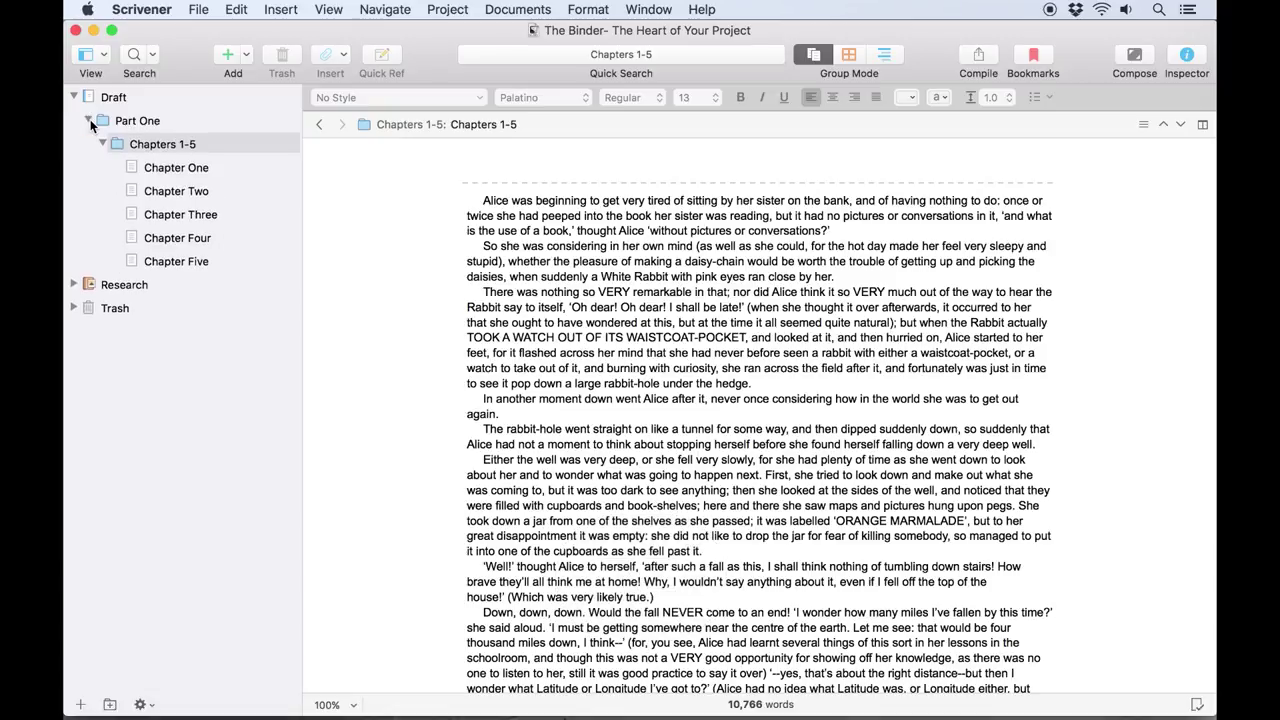
View Chapter One by itself and the Chapters 1-5 folder as one continuous text, reading down through it.
left_click(166, 170)
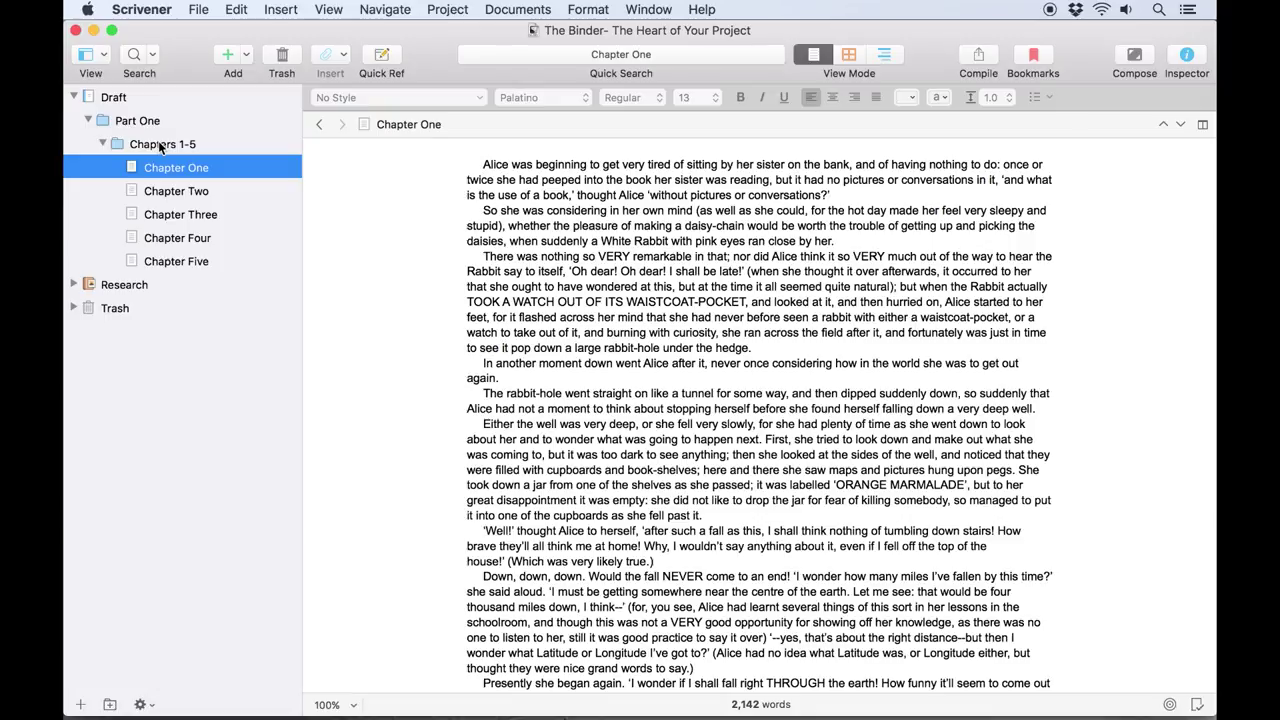
left_click(159, 146)
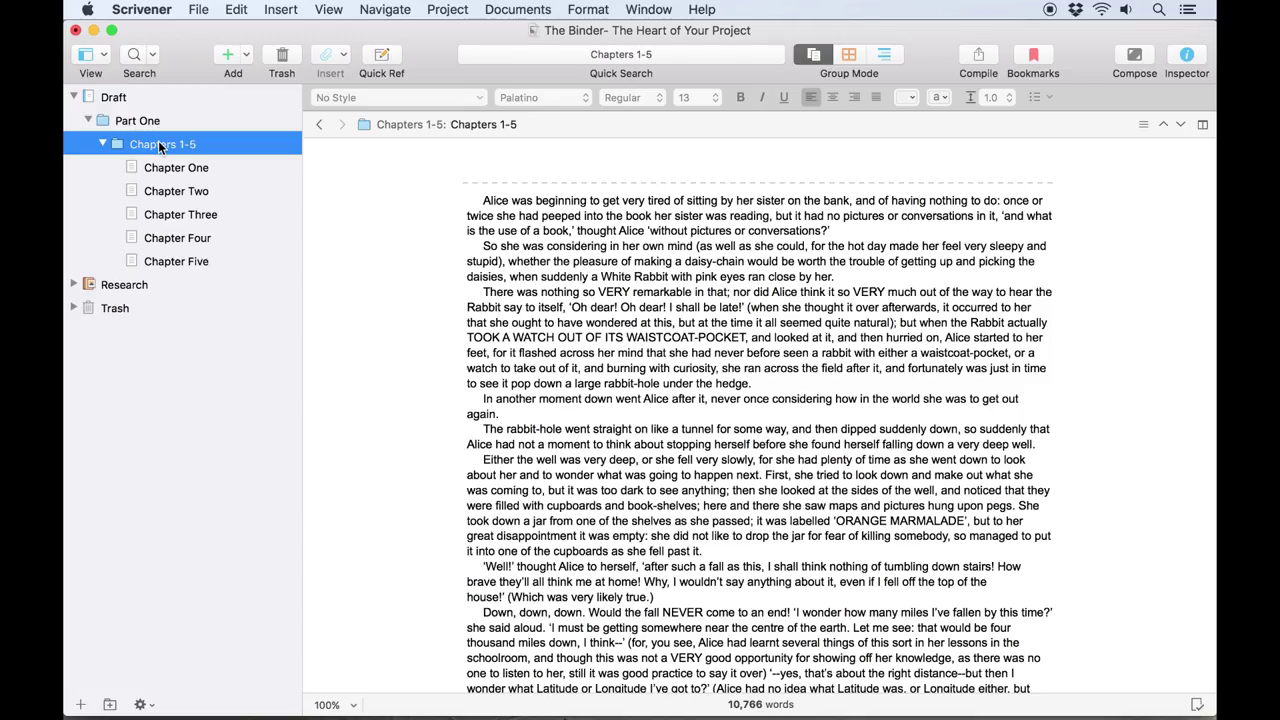
scroll(613, 288, "down", 10)
scroll(613, 288, "down", 10)
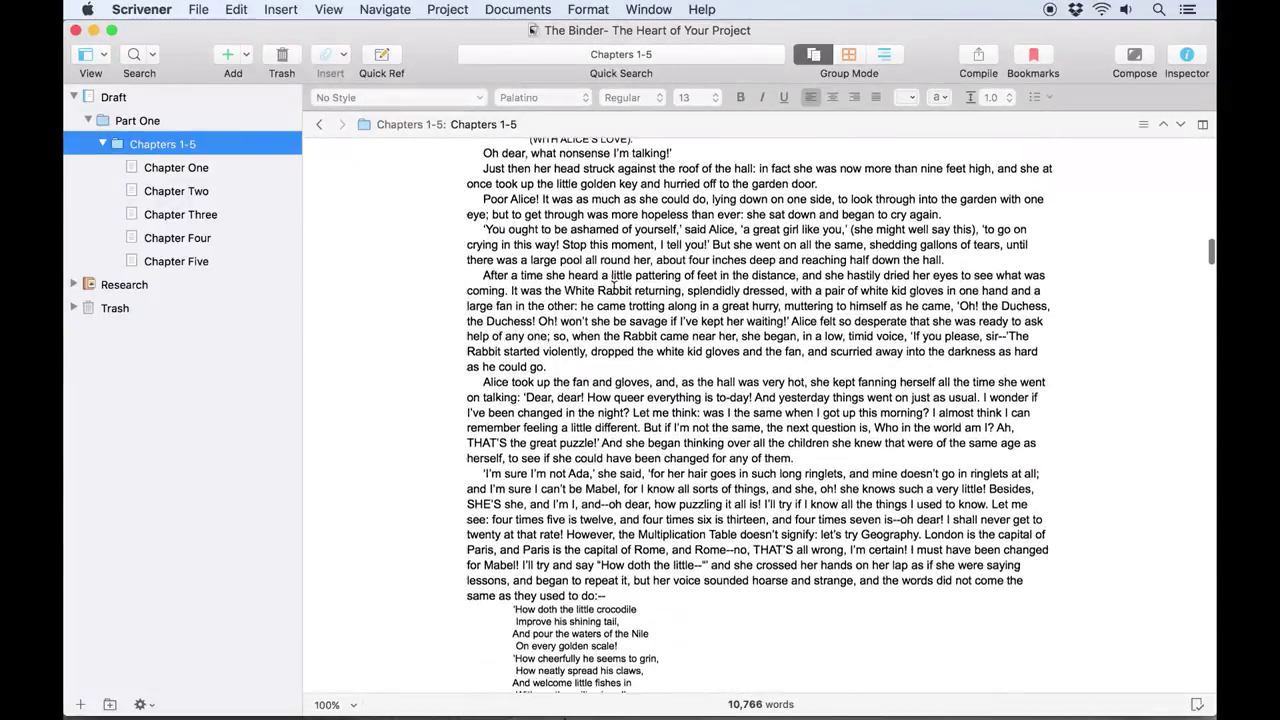
Compare the Chapters 1-5 folder's corkboard with Chapter One's text, and return the folder to the combined text view.
left_click(848, 54)
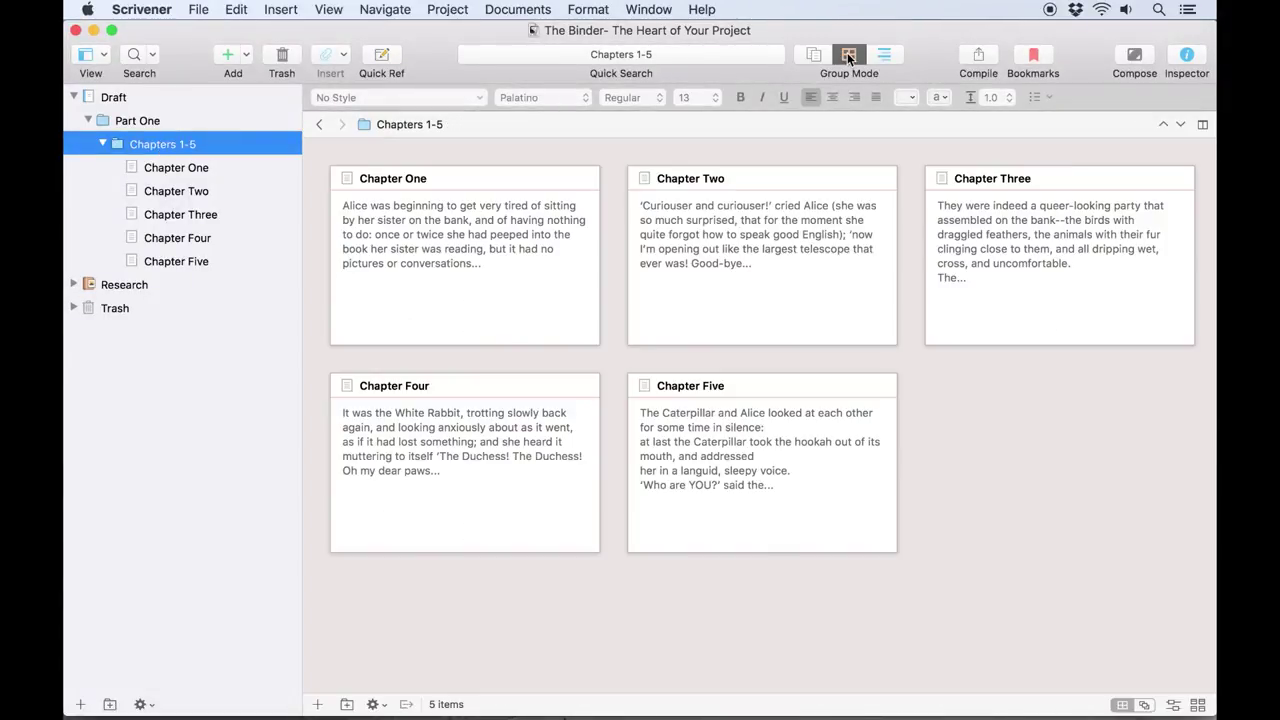
left_click(225, 167)
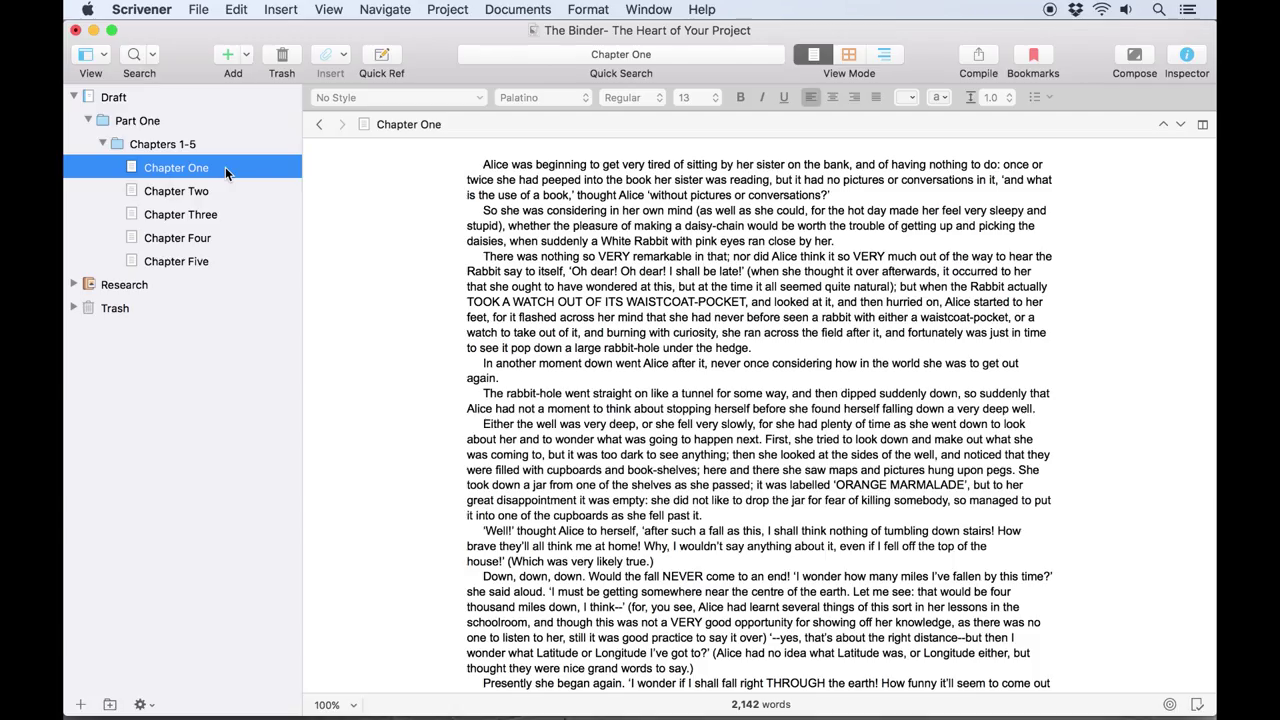
left_click(169, 147)
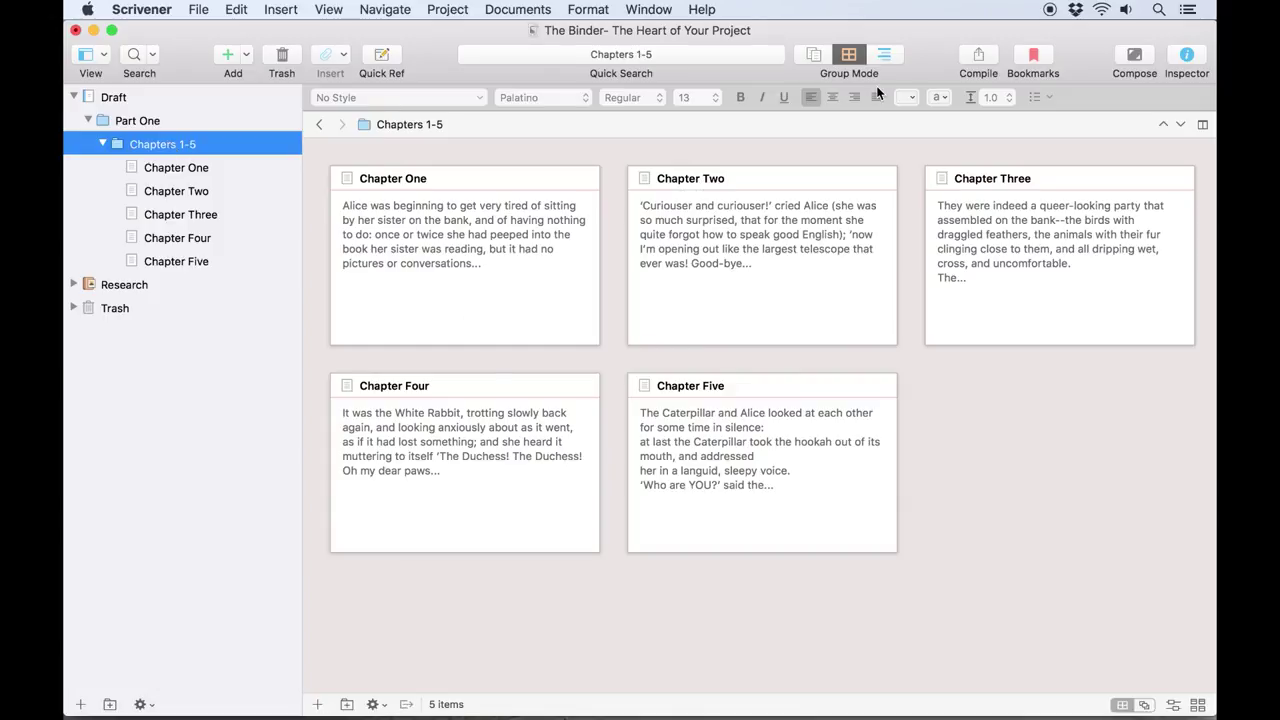
left_click(815, 55)
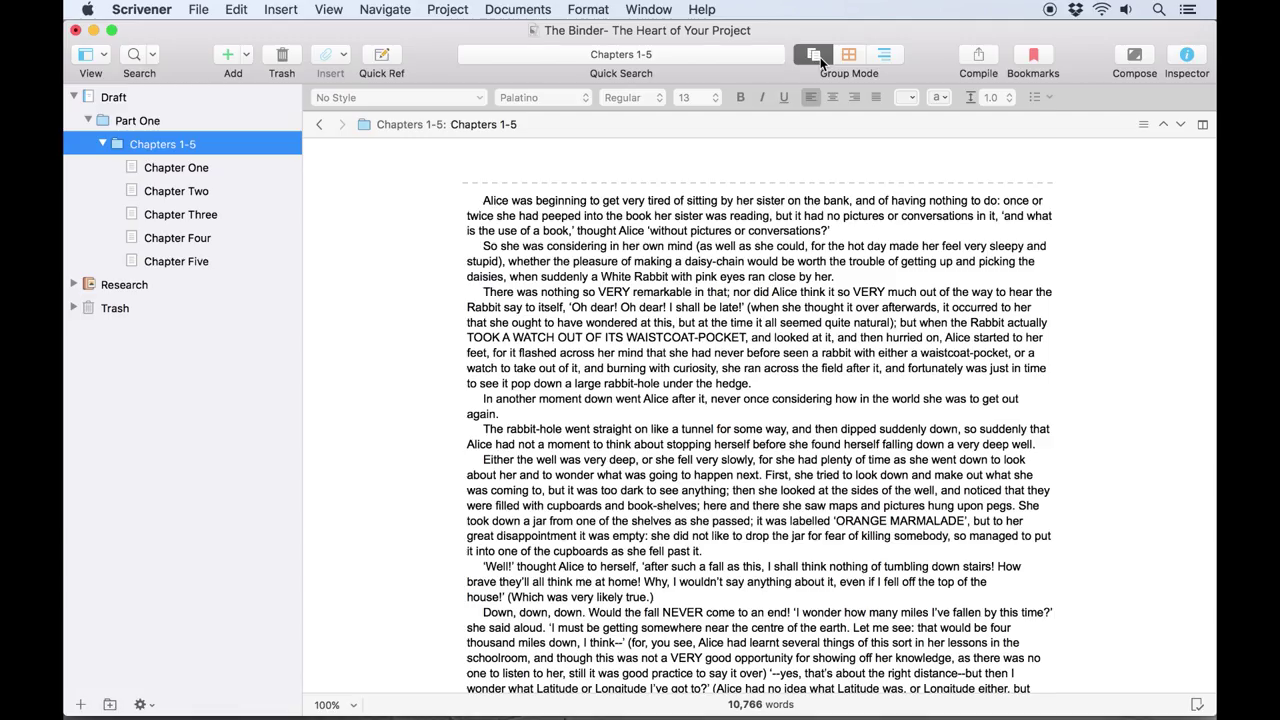
Show the Chapters 1-5 folder's own text and write "This was a blank folder, but now it contains text." in it.
left_click(820, 57)
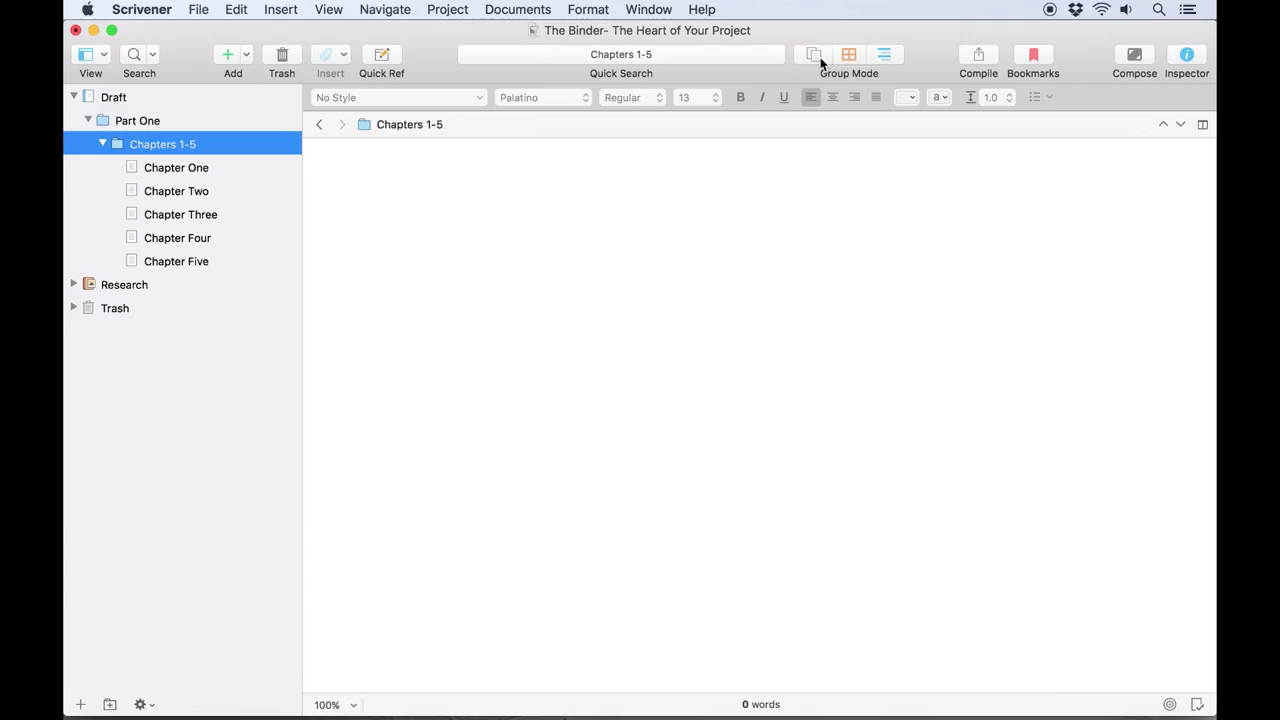
left_click(703, 177)
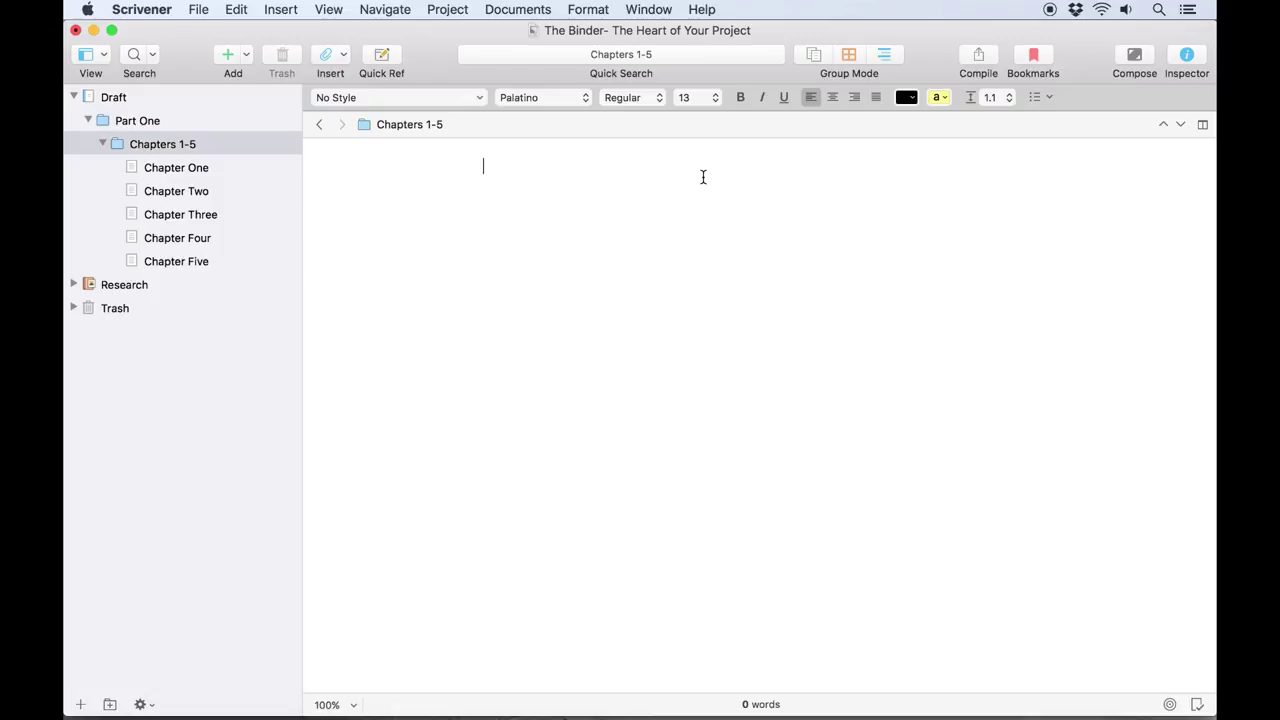
type("This was a blank folder, but now it contains text.")
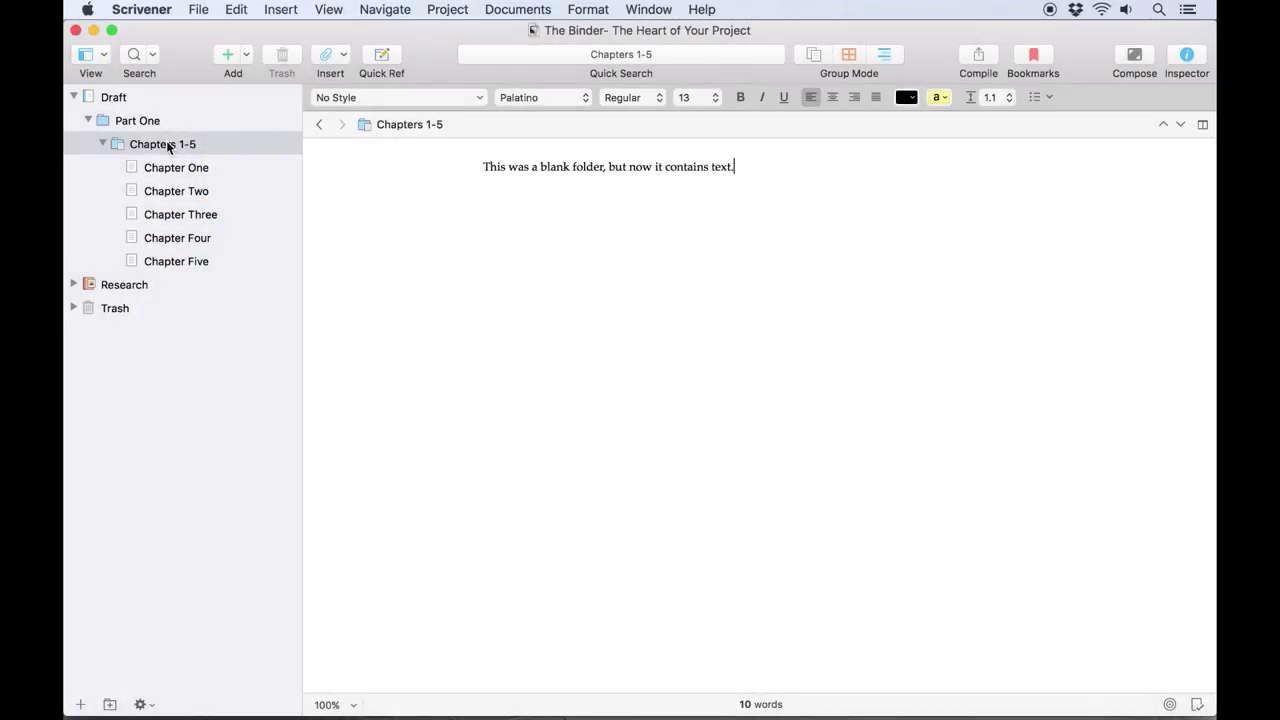
left_click(166, 144)
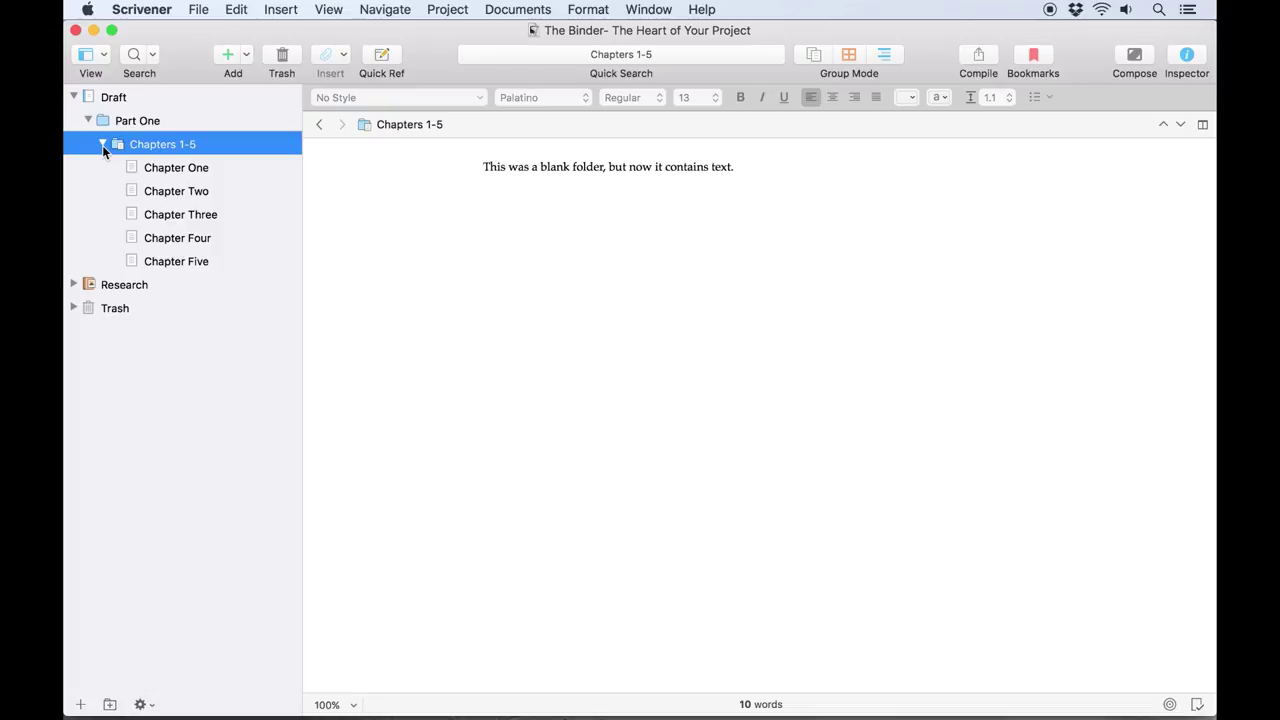
Convert the Chapters 1-5 folder to a file, and convert it back to a folder.
right_click(131, 148)
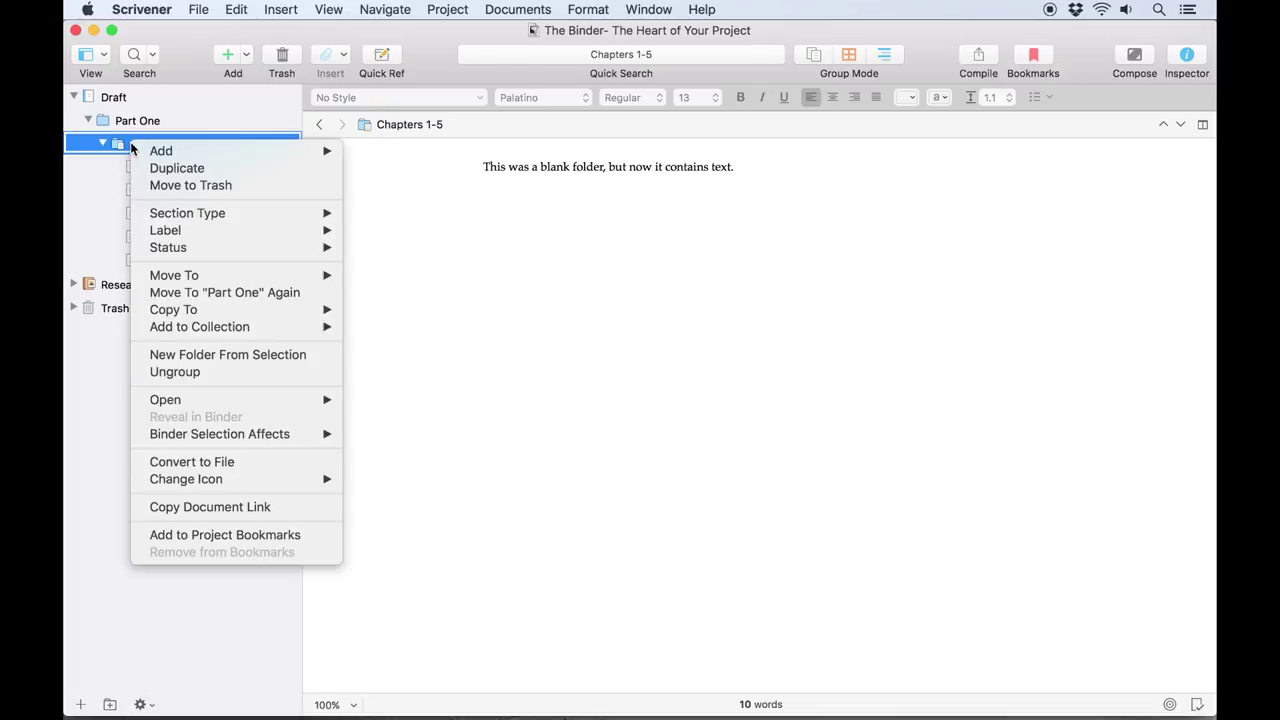
left_click(192, 461)
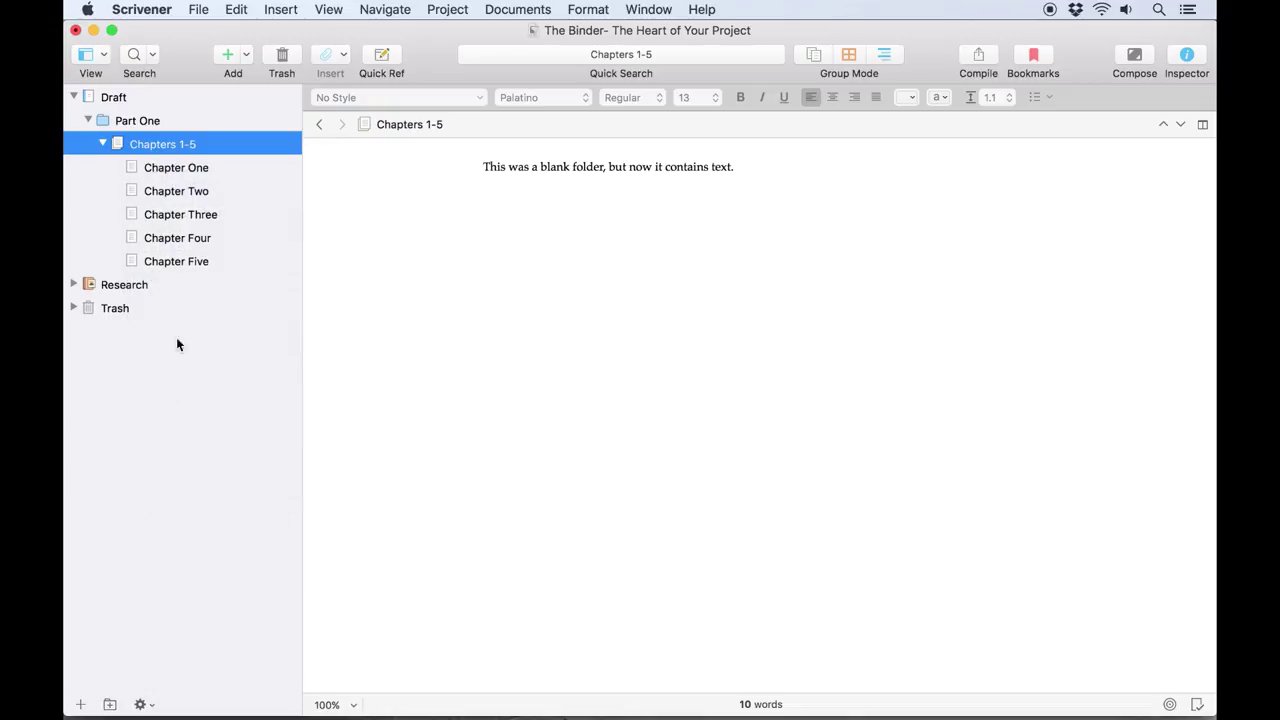
right_click(166, 146)
left_click(229, 466)
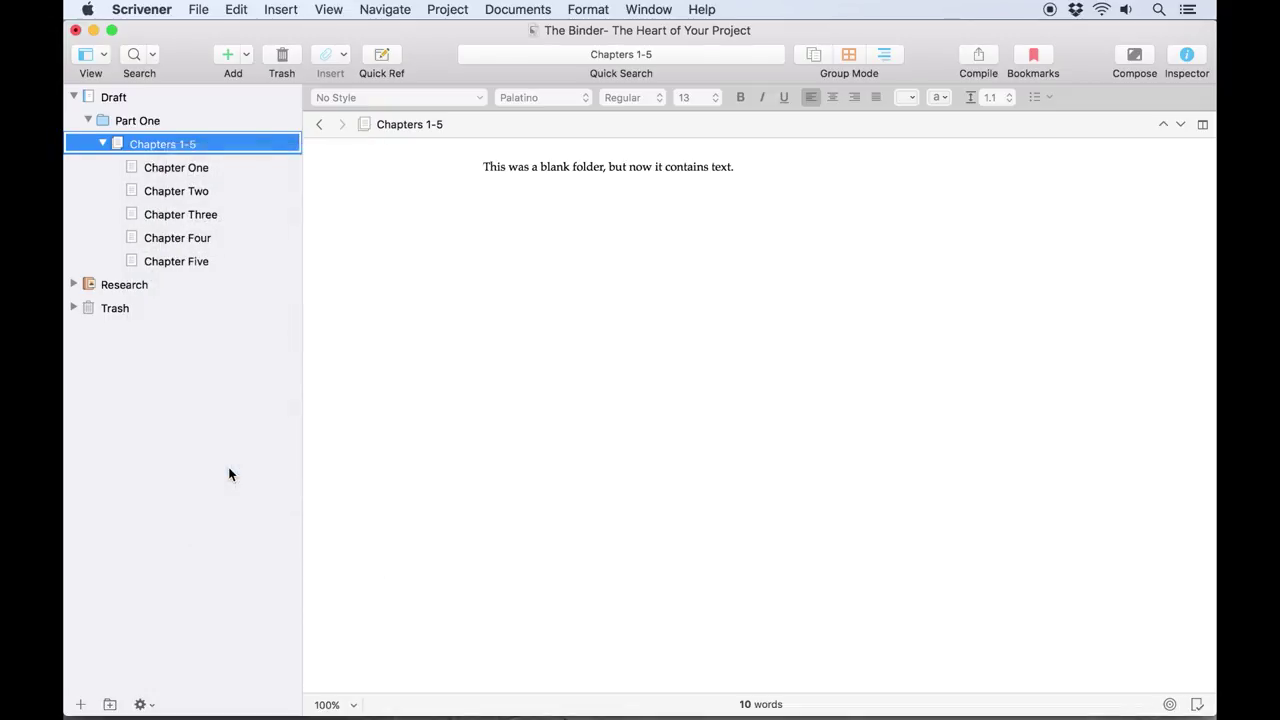
Check the available Convert options for the Chapters 1-5 folder, including conversion to a file.
left_click(553, 5)
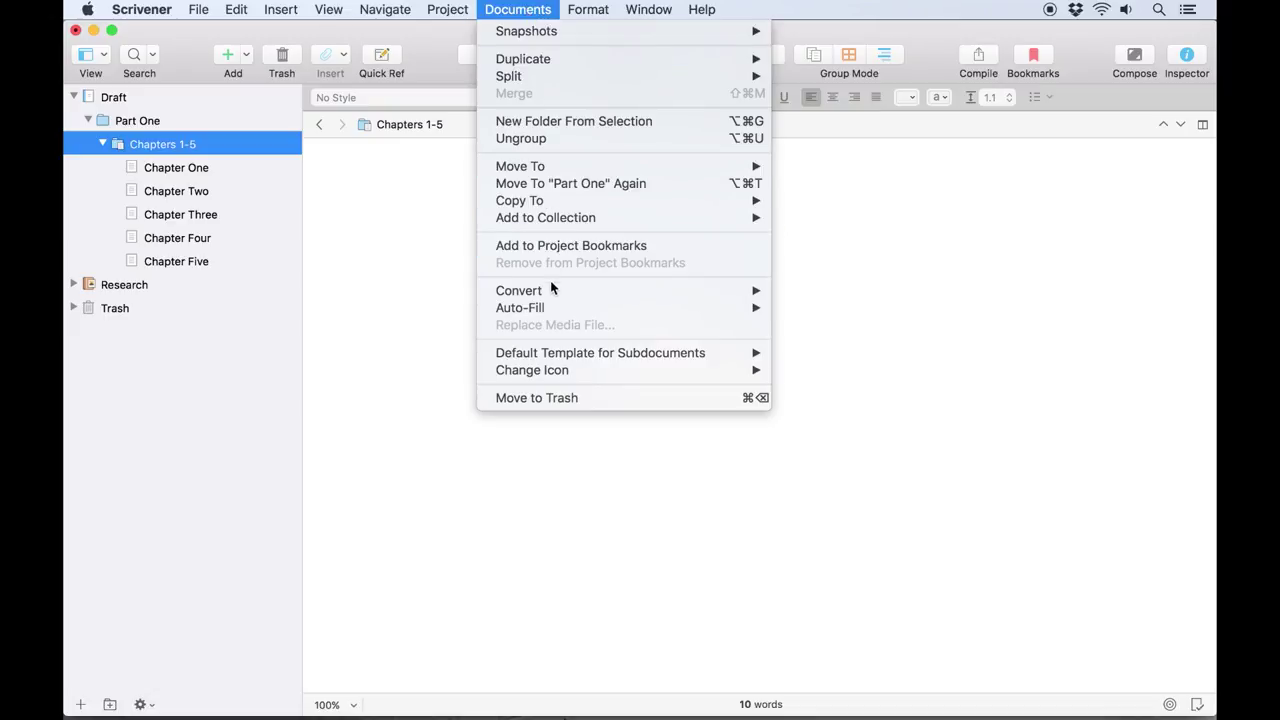
mouse_move(549, 290)
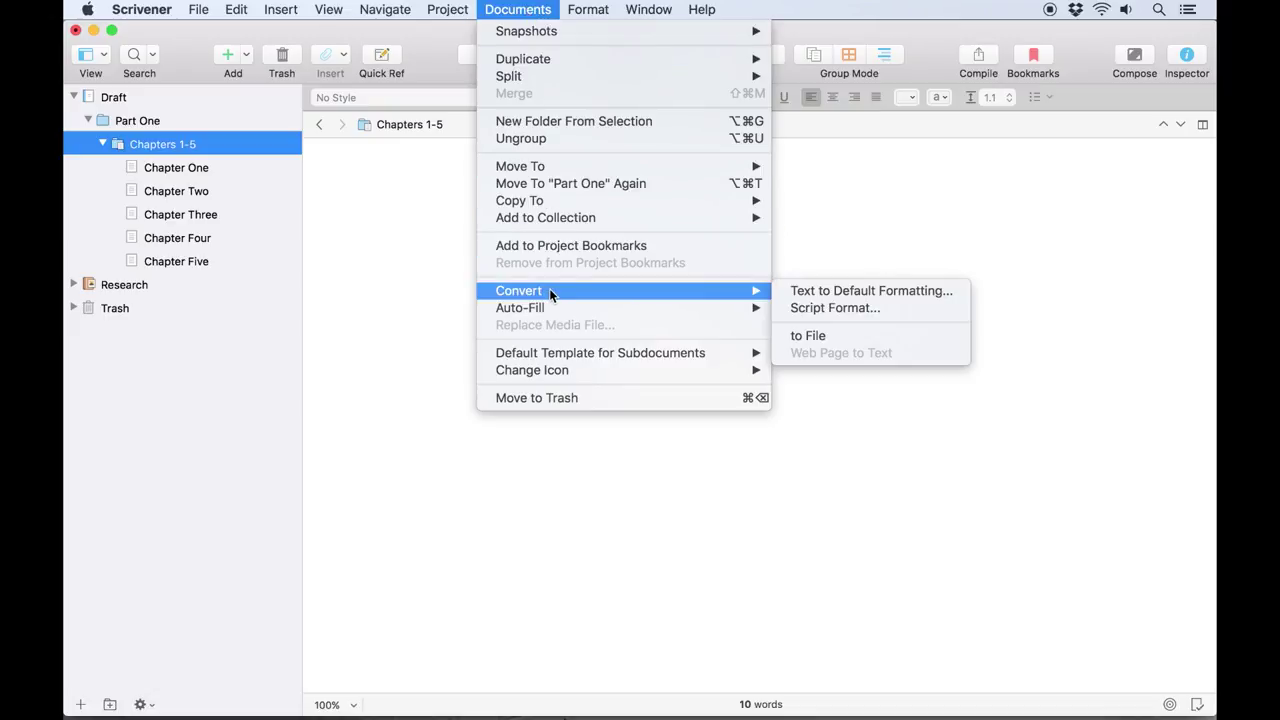
left_click(844, 337)
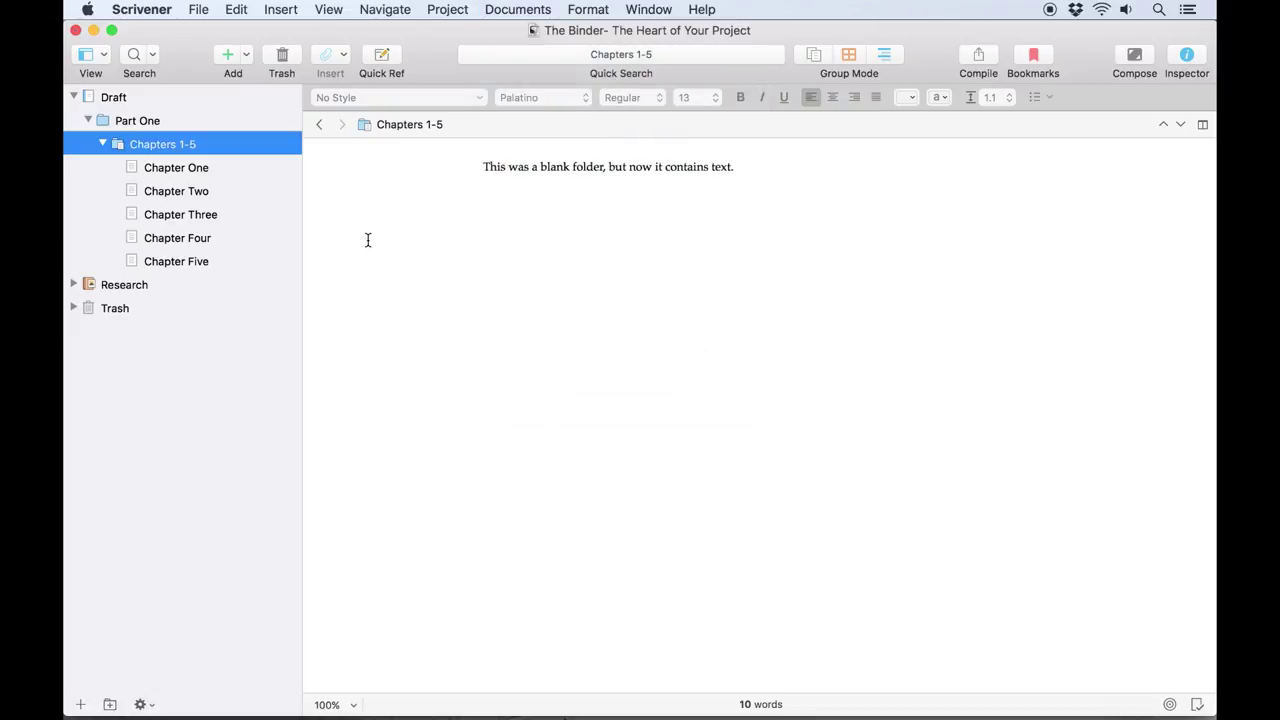
View the binder's root folders Draft, Research and Trash one after another.
left_click(164, 98)
left_click(149, 284)
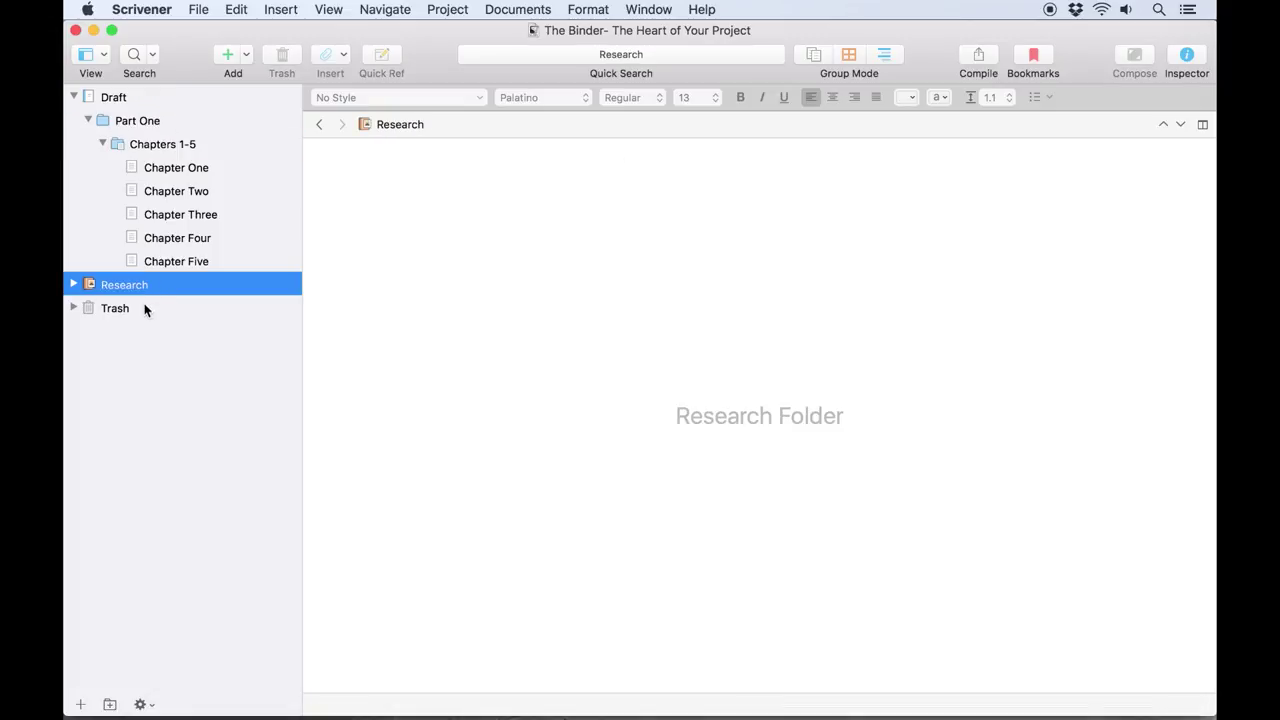
left_click(146, 309)
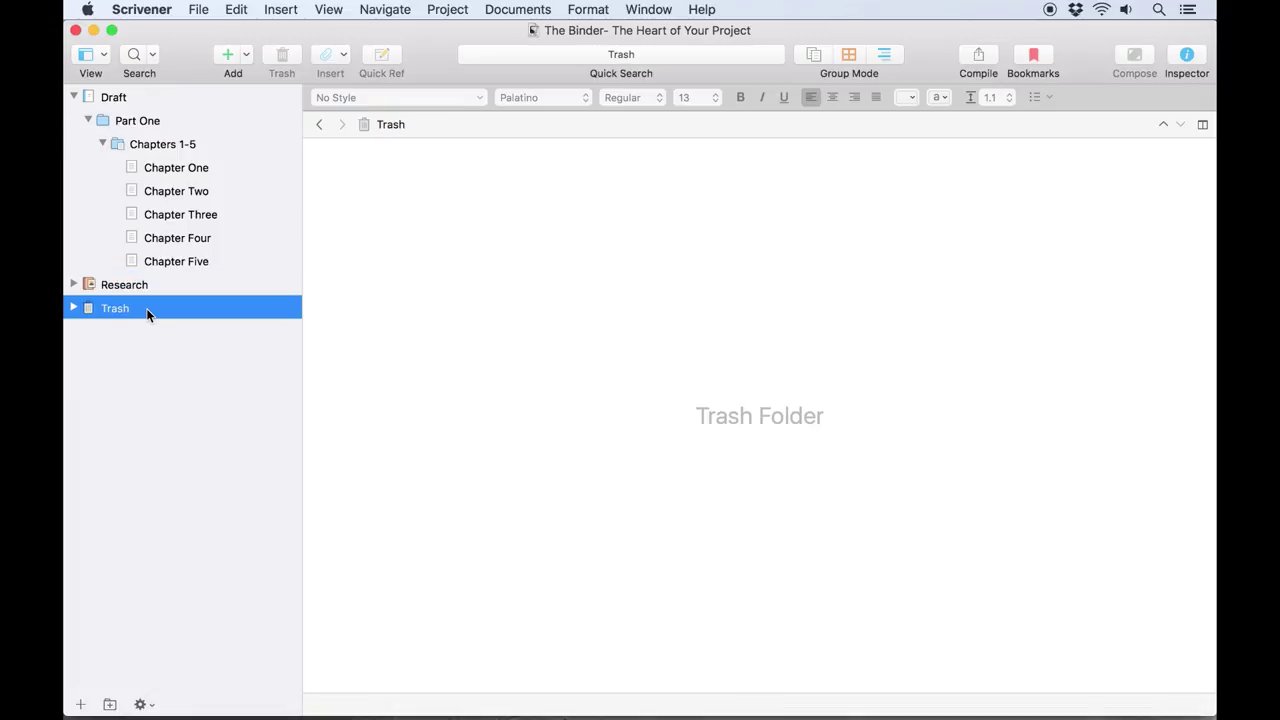
Move the Draft folder below Trash in the binder, and return it above Research.
left_click(147, 99)
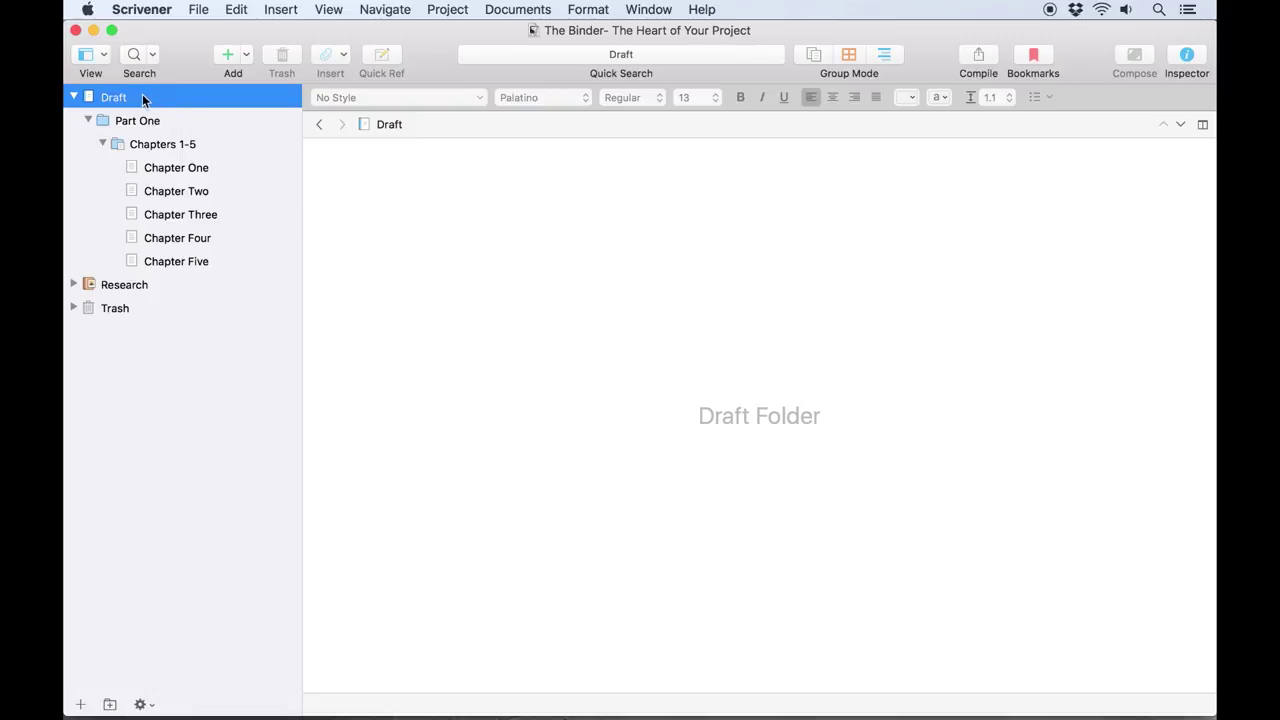
left_click_drag(143, 103, 138, 334)
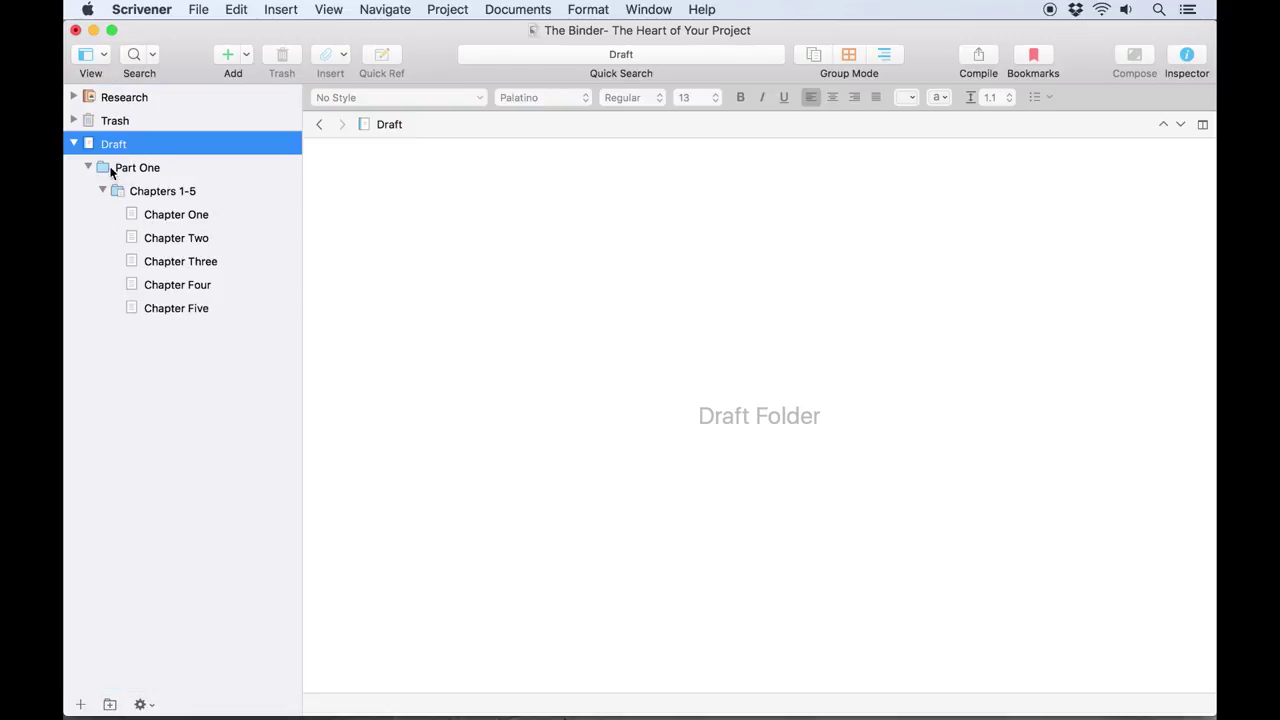
left_click_drag(103, 150, 106, 99)
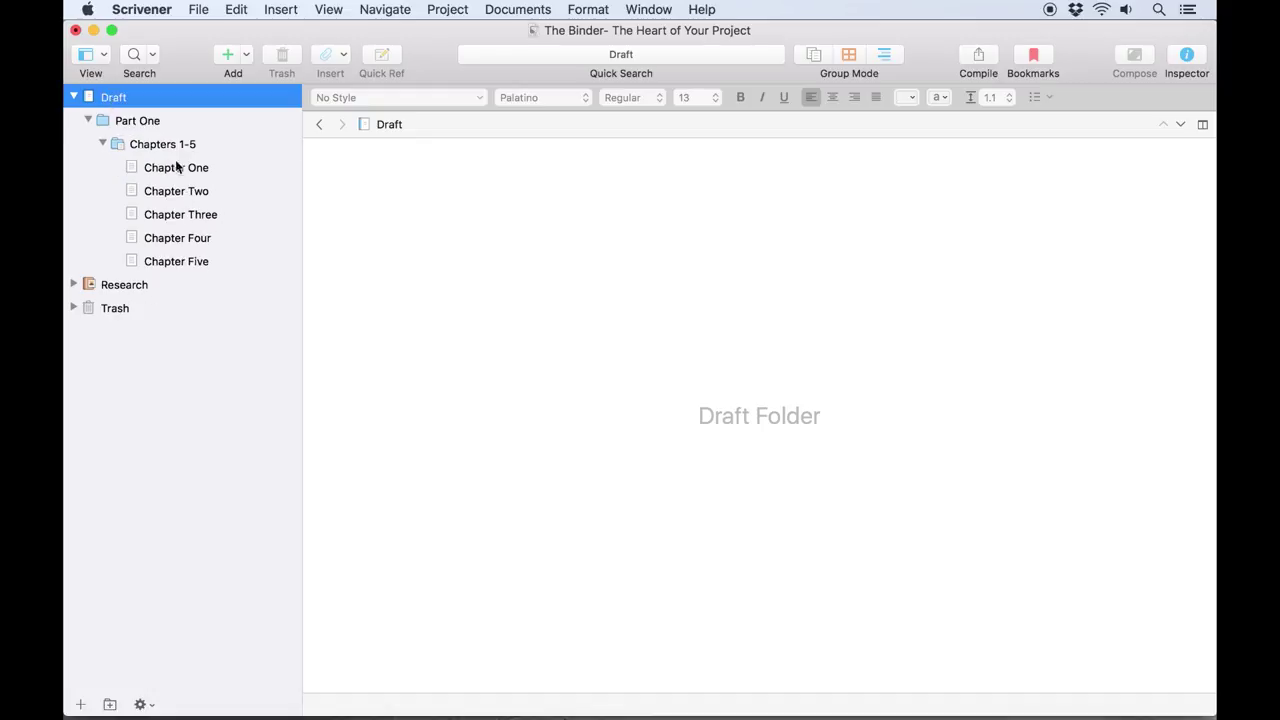
Rename the Draft folder to Manuscript, and change its name back to Draft.
left_click(120, 100)
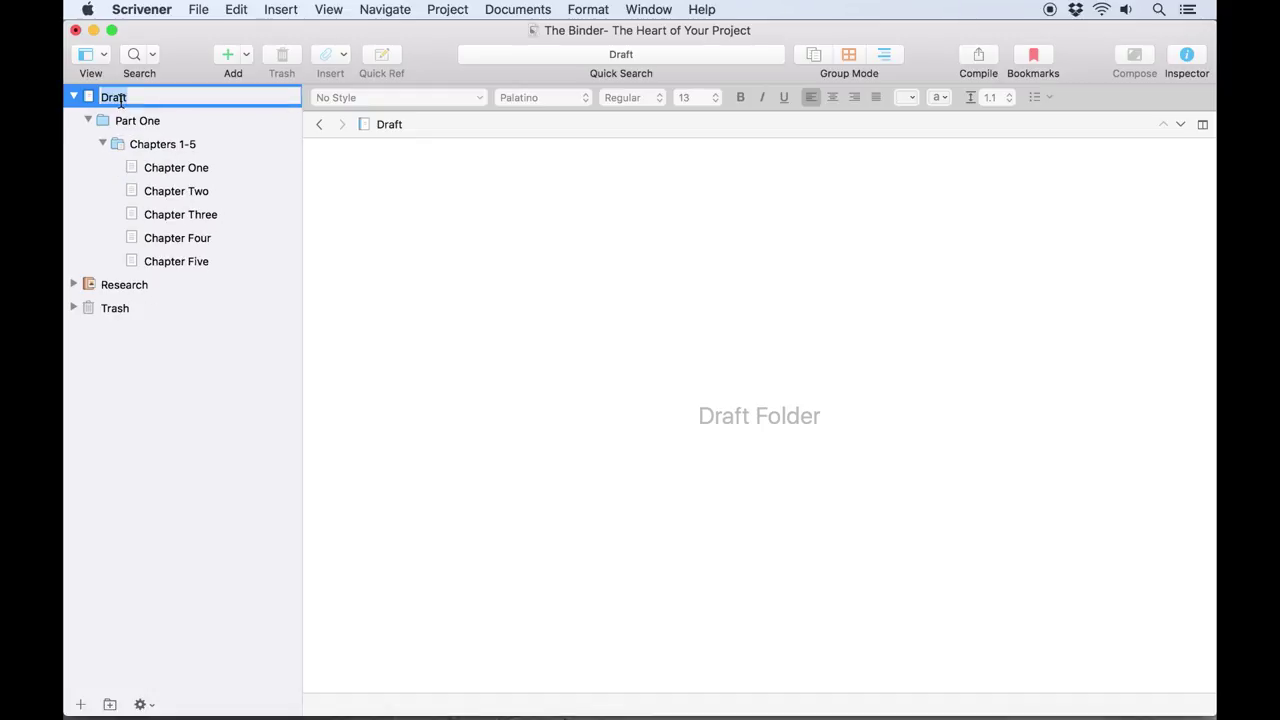
type("Manuscript")
key("Return")
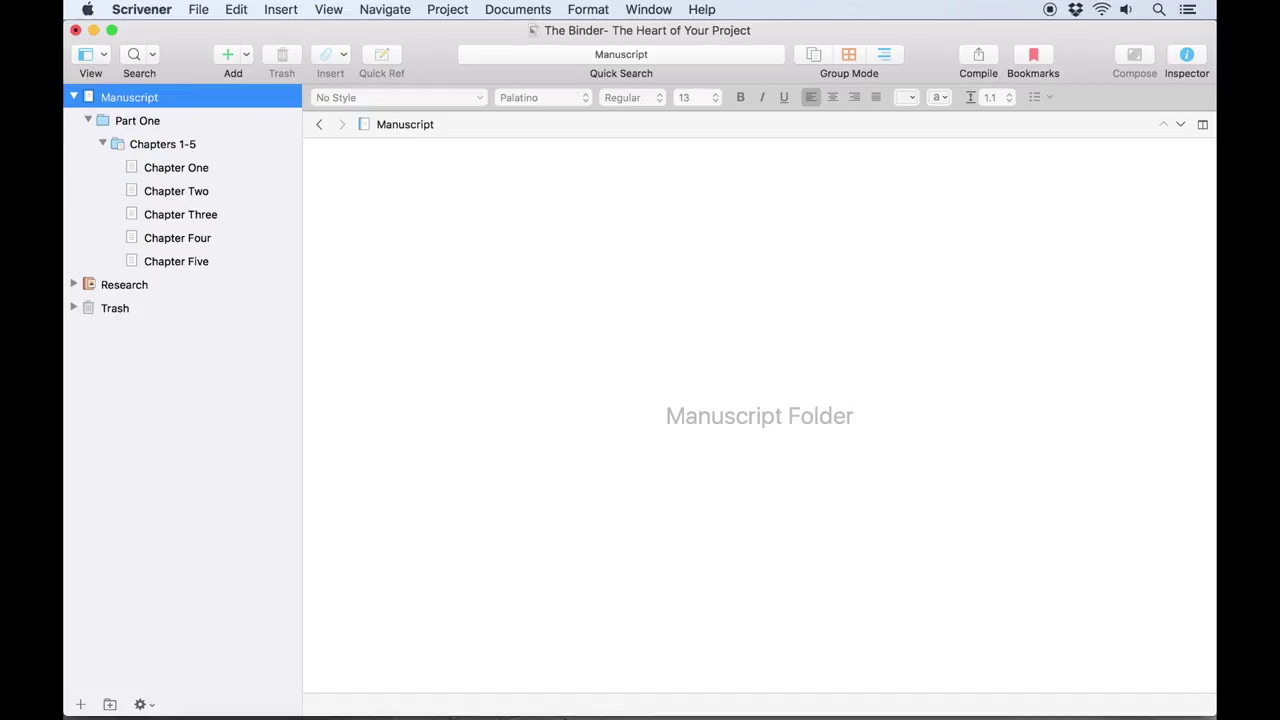
left_click(148, 97)
type("Draft")
key("Return")
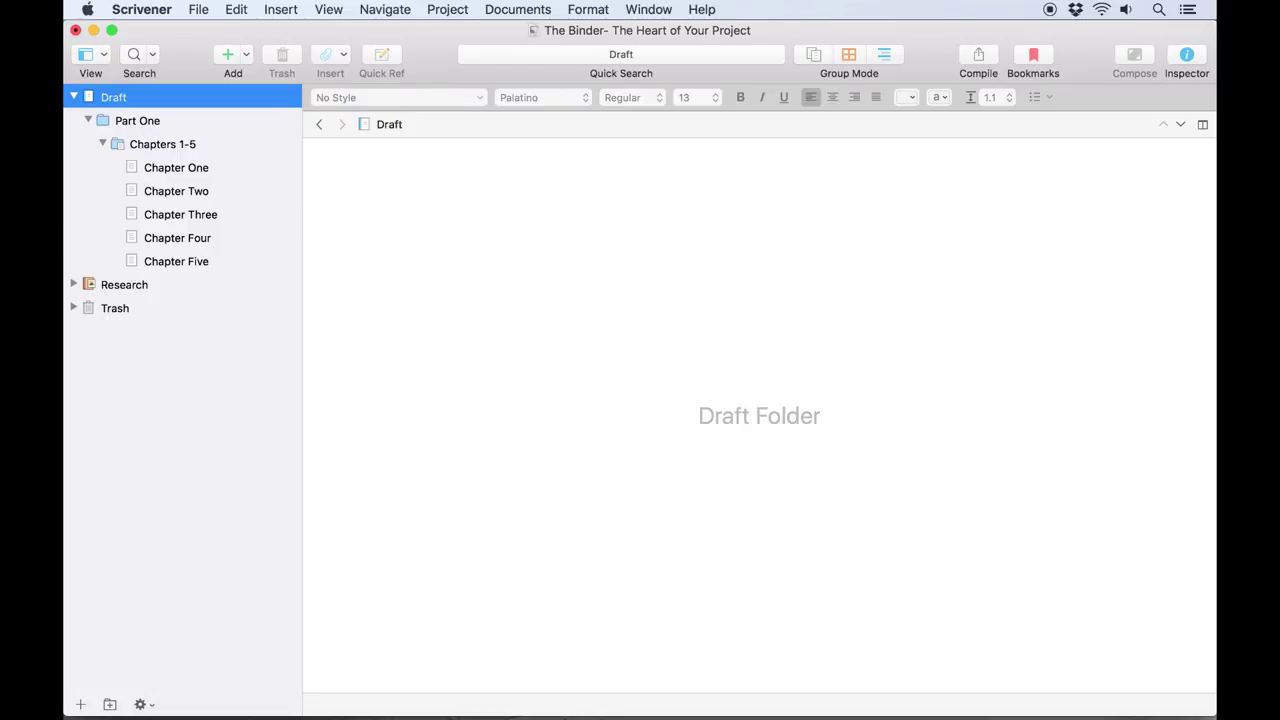
Open Chapter One, and try to import IMG_1955.JPG from Finder's Images folder directly into the Draft folder.
left_click(163, 127)
left_click(166, 149)
left_click(169, 167)
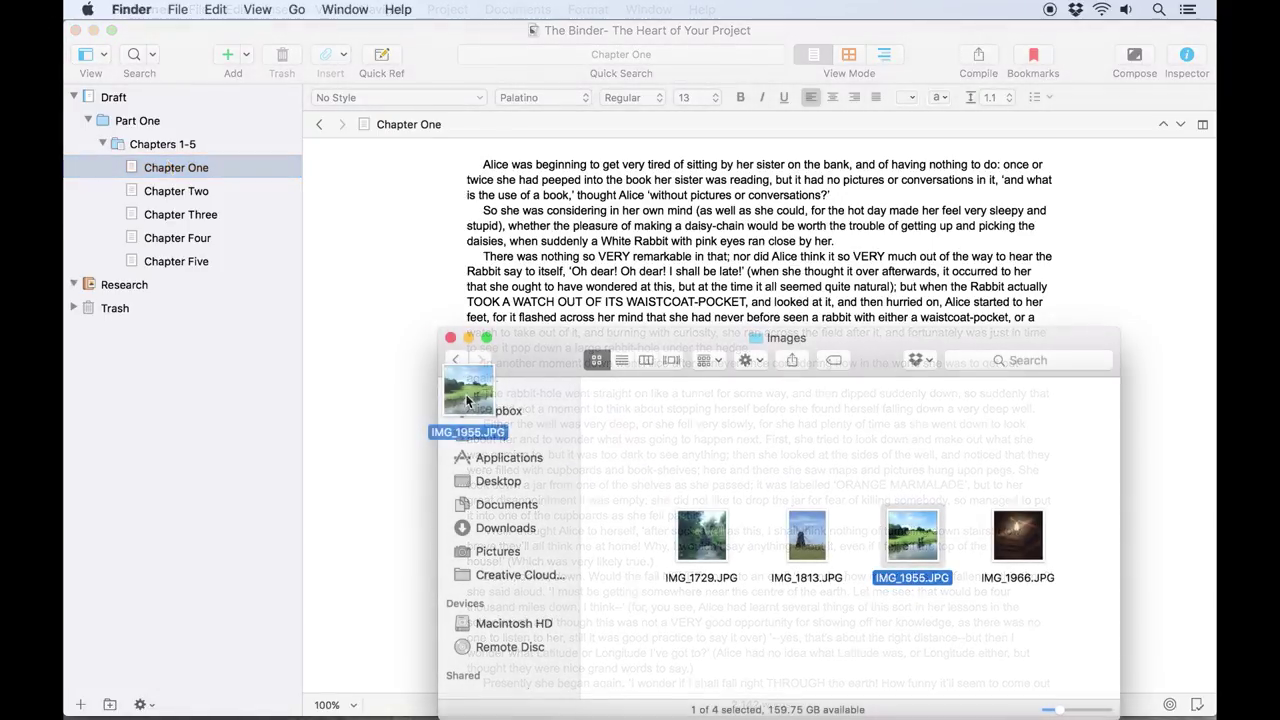
left_click_drag(440, 332, 113, 97)
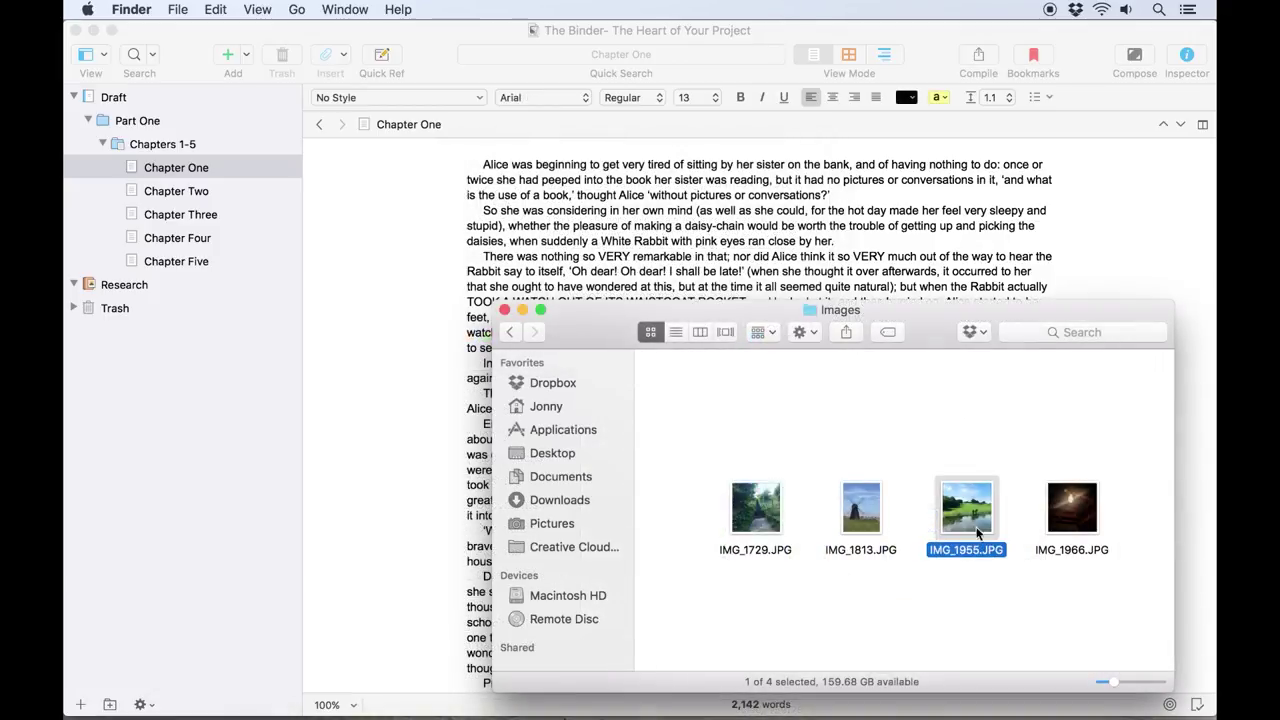
Insert IMG_1955.JPG from the Images folder into the text of Chapter One and look over its placement.
left_click_drag(968, 518, 878, 248)
left_click(804, 241)
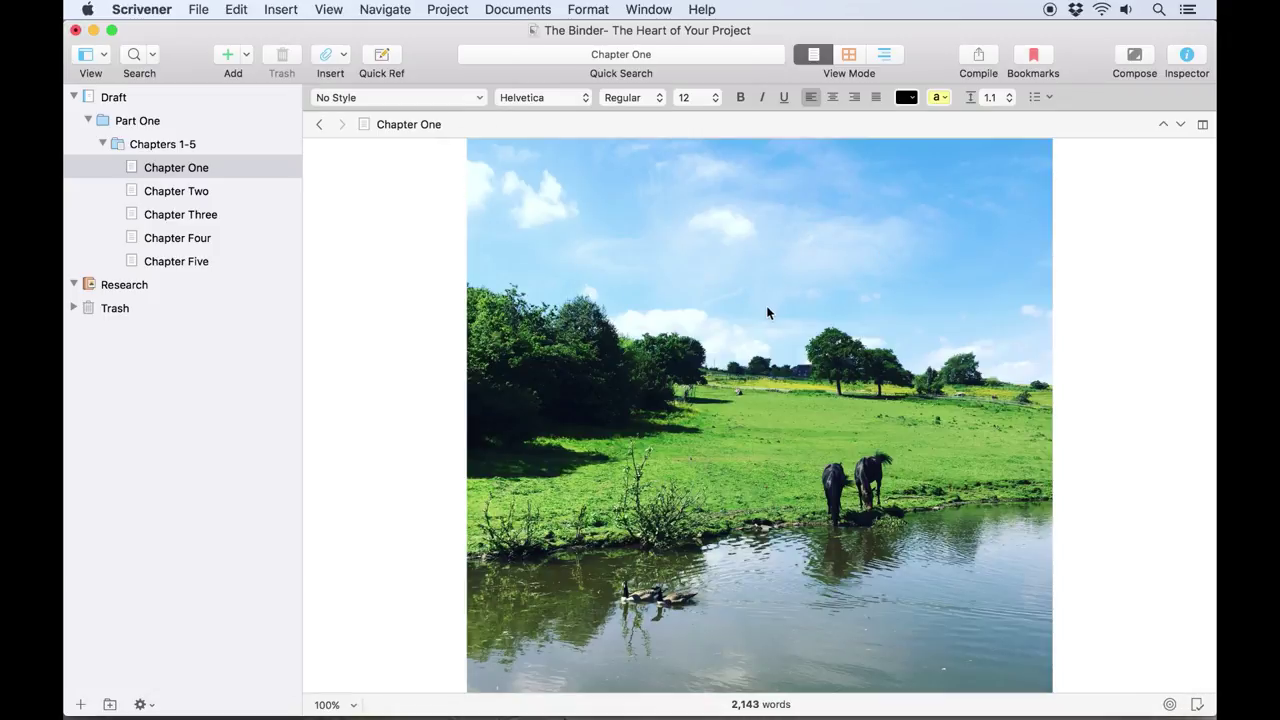
scroll(765, 317, "up", 3)
scroll(765, 317, "down", 1)
scroll(765, 317, "down", 5)
scroll(765, 310, "up", 4)
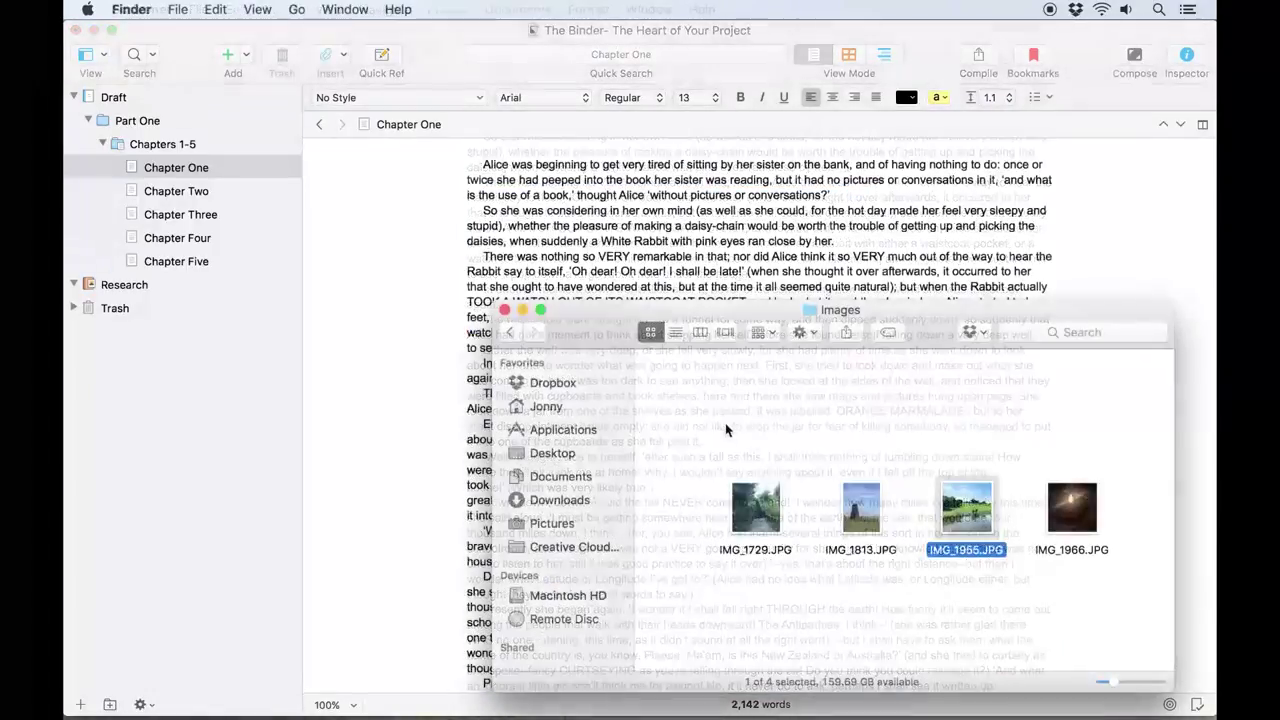
Import IMG_1729, IMG_1813, IMG_1955 and IMG_1966 from the Images folder into the binder, placed in a root-level folder named Elsewhere.
left_click_drag(725, 423, 1070, 518)
left_click_drag(758, 496, 153, 290)
left_click(229, 377)
left_click(159, 313)
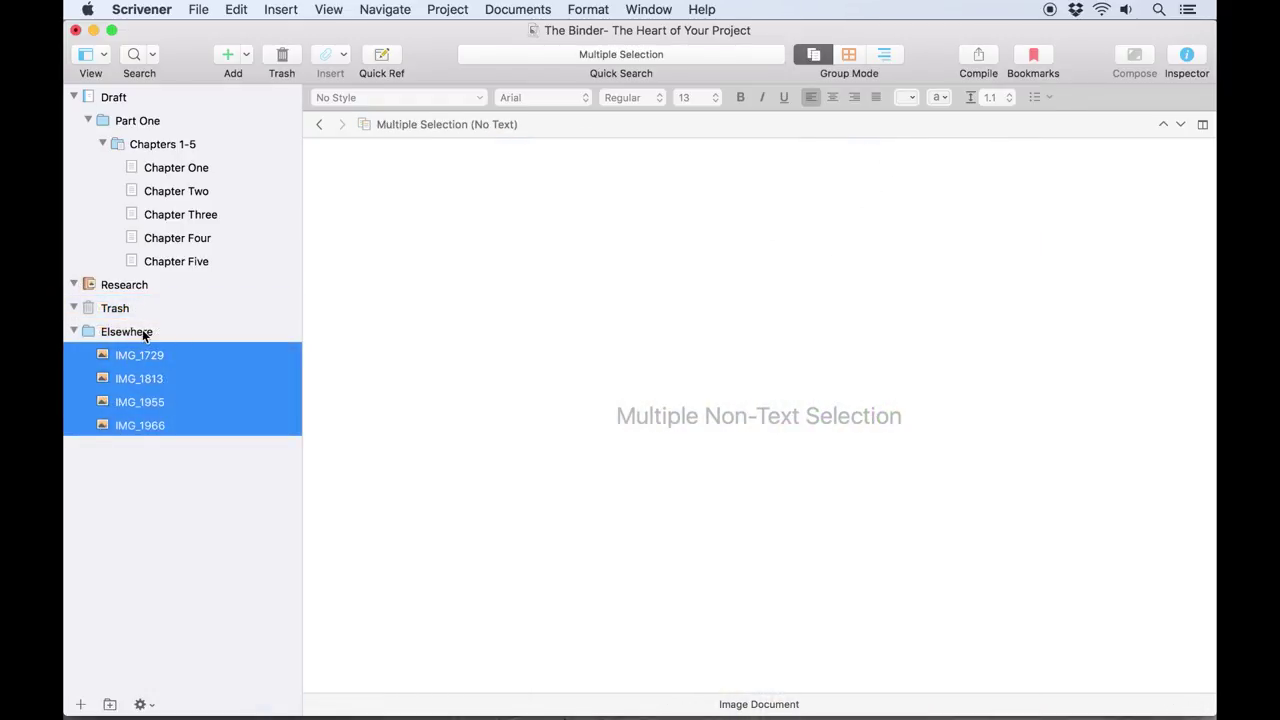
Move the Elsewhere folder with its images into Research and open IMG_1813.
left_click(144, 336)
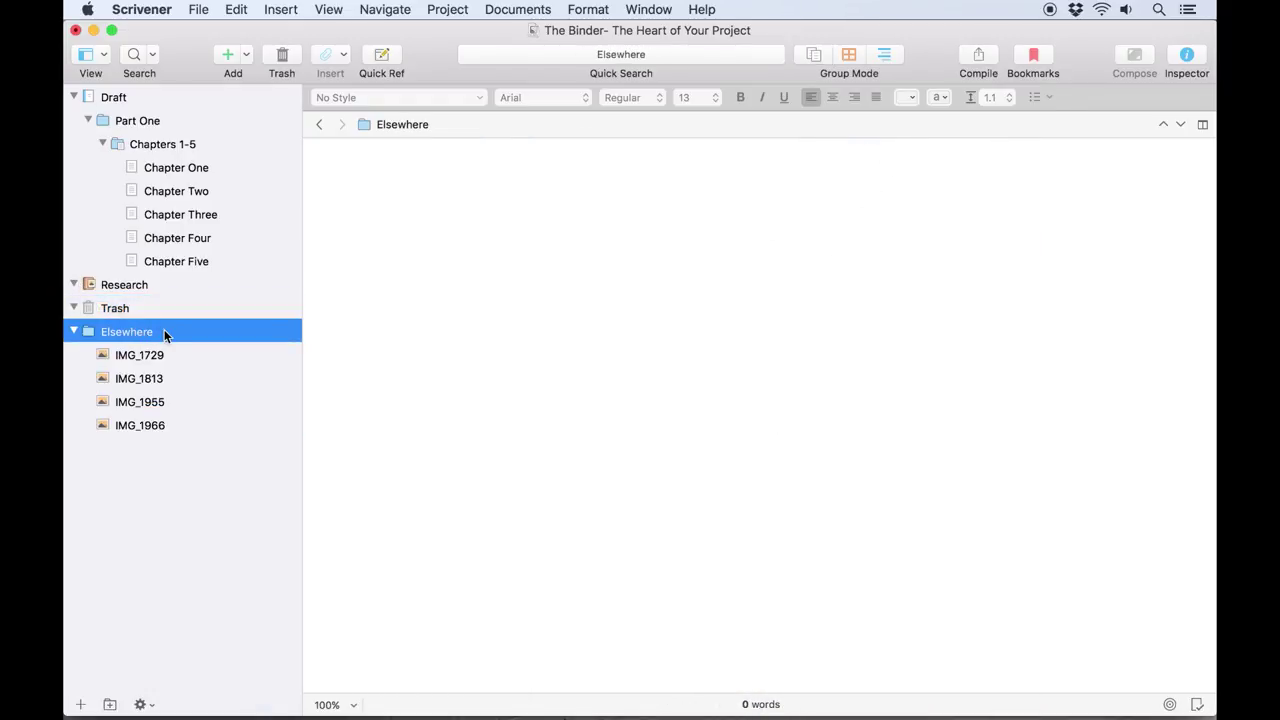
left_click_drag(112, 331, 121, 286)
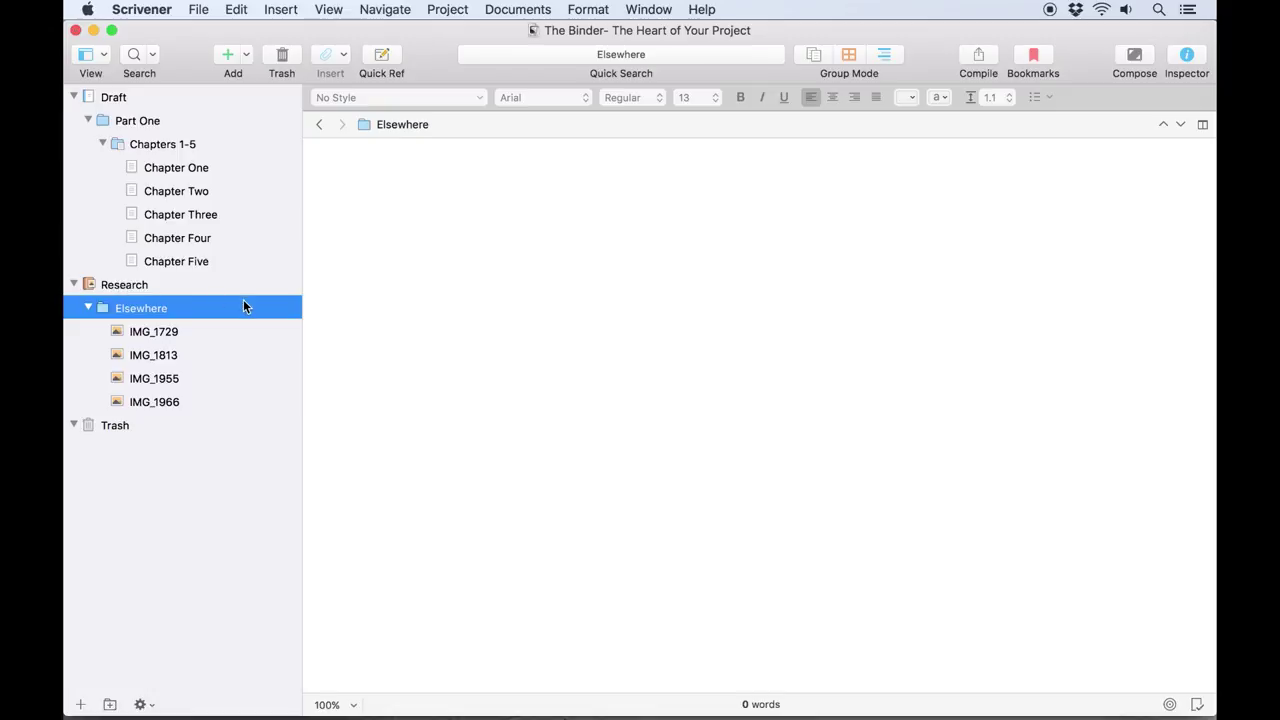
left_click(180, 350)
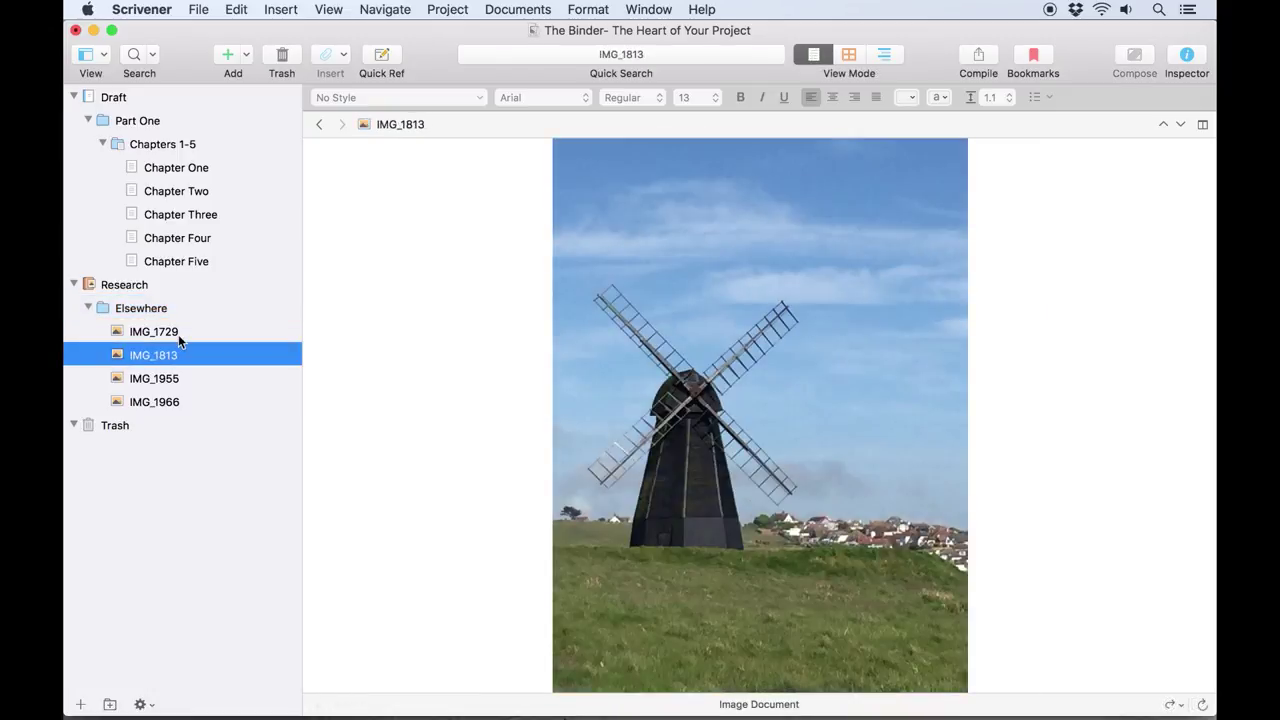
Move IMG_1813 to the Trash, check it there, and permanently empty the Trash.
left_click(279, 60)
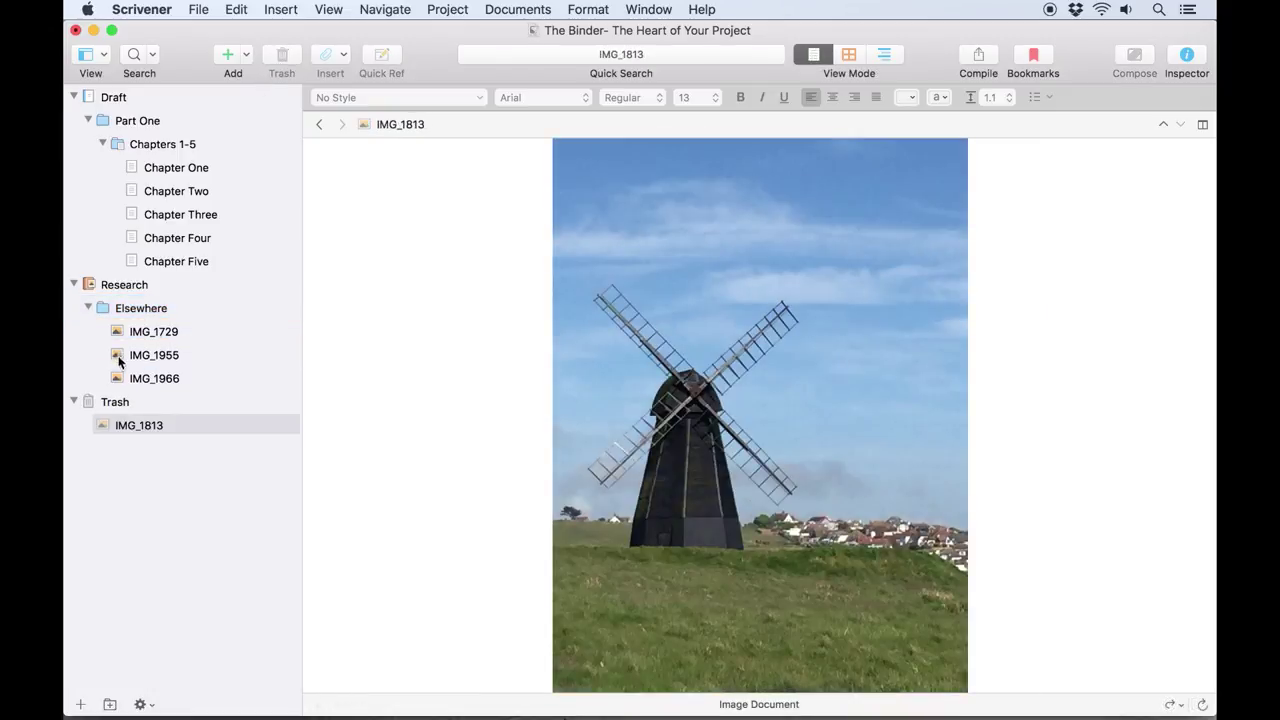
left_click(108, 402)
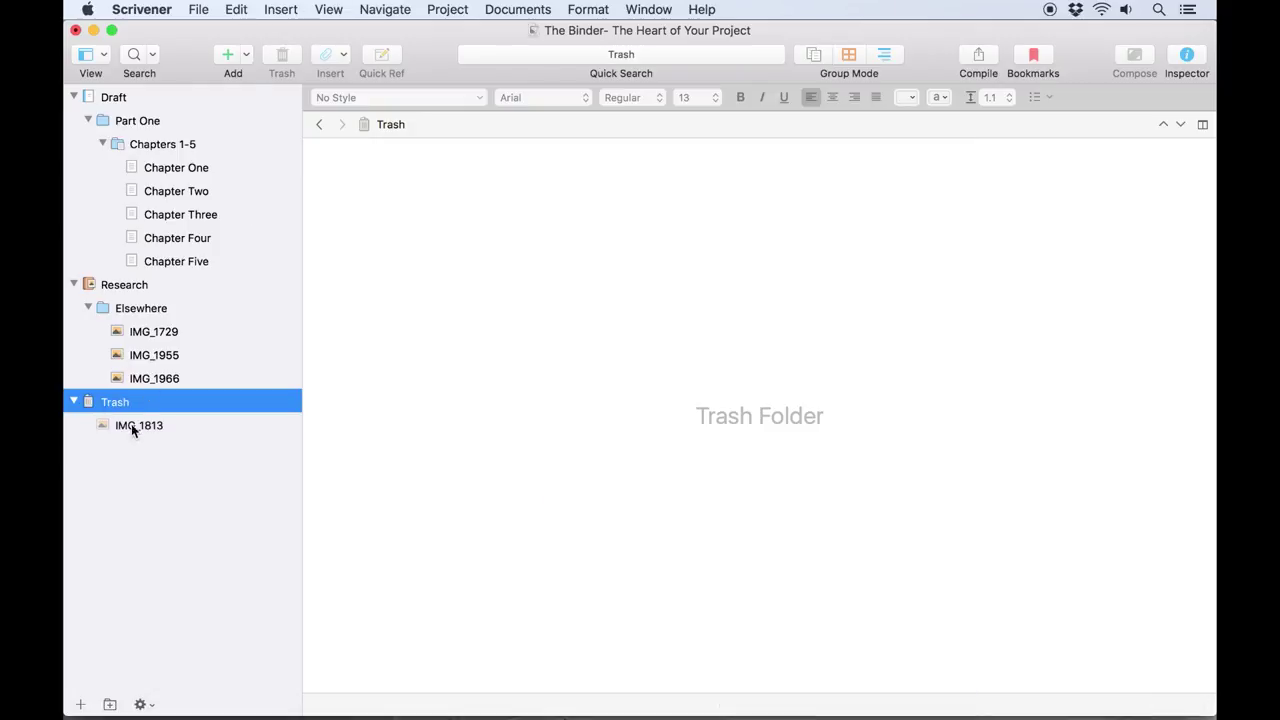
left_click(131, 426)
left_click(447, 9)
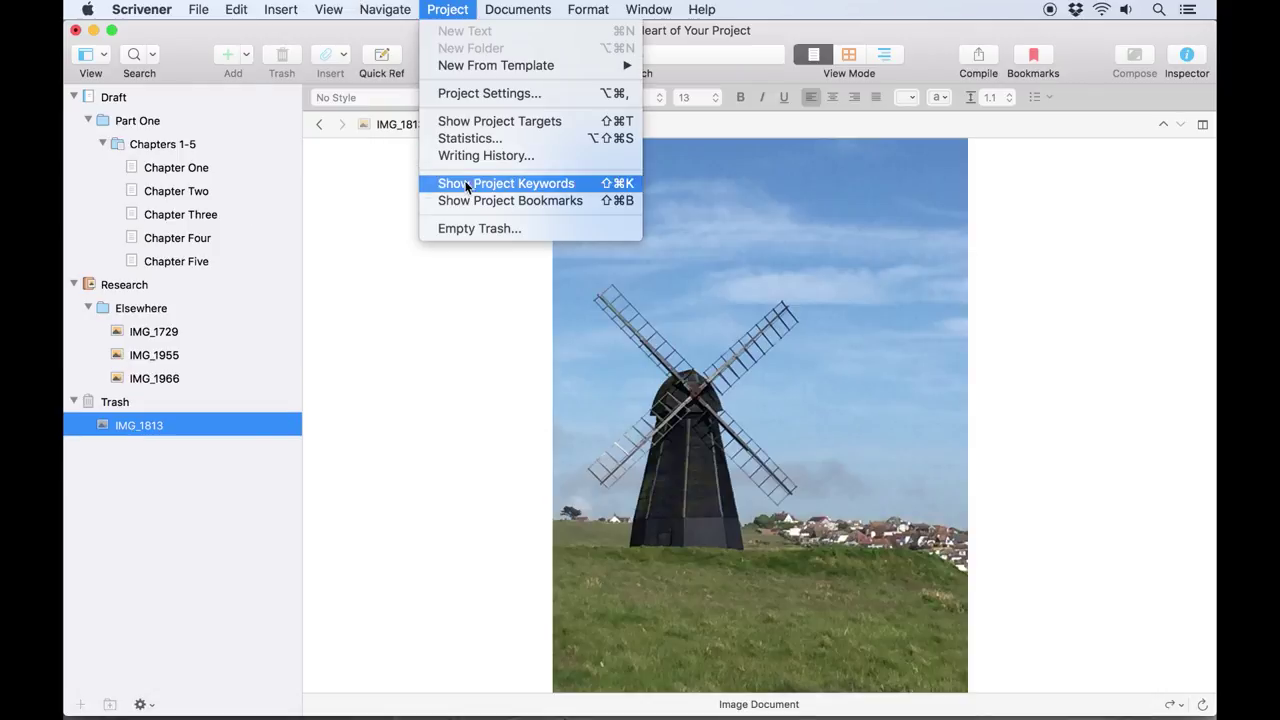
left_click(464, 227)
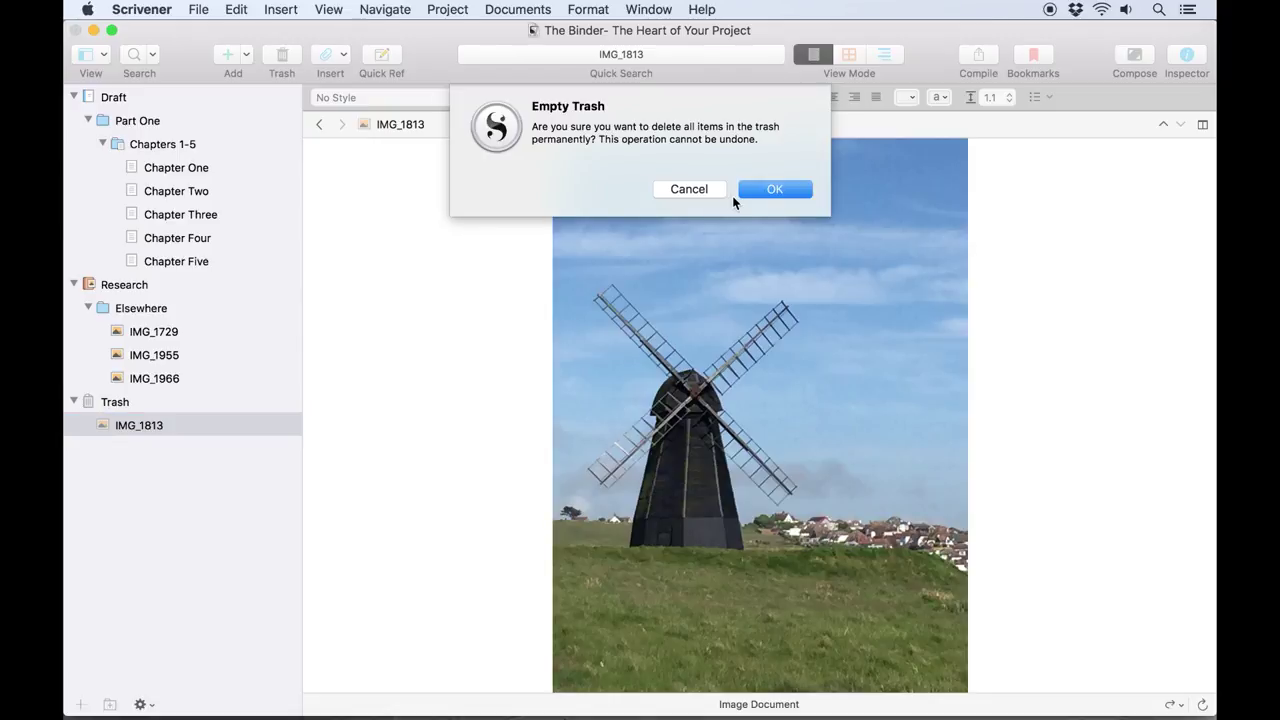
left_click(764, 188)
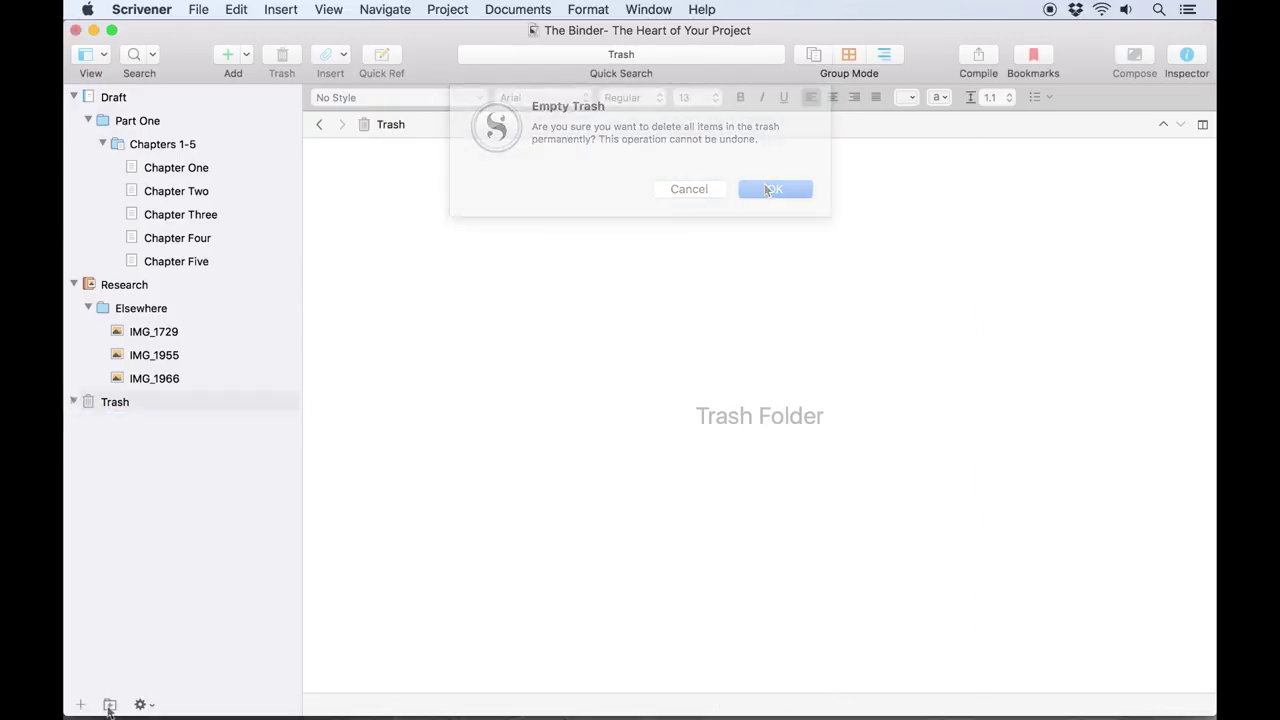
Create a root-level folder below the Trash and name it Other Folders!
left_click(110, 704)
type("Other Folders!")
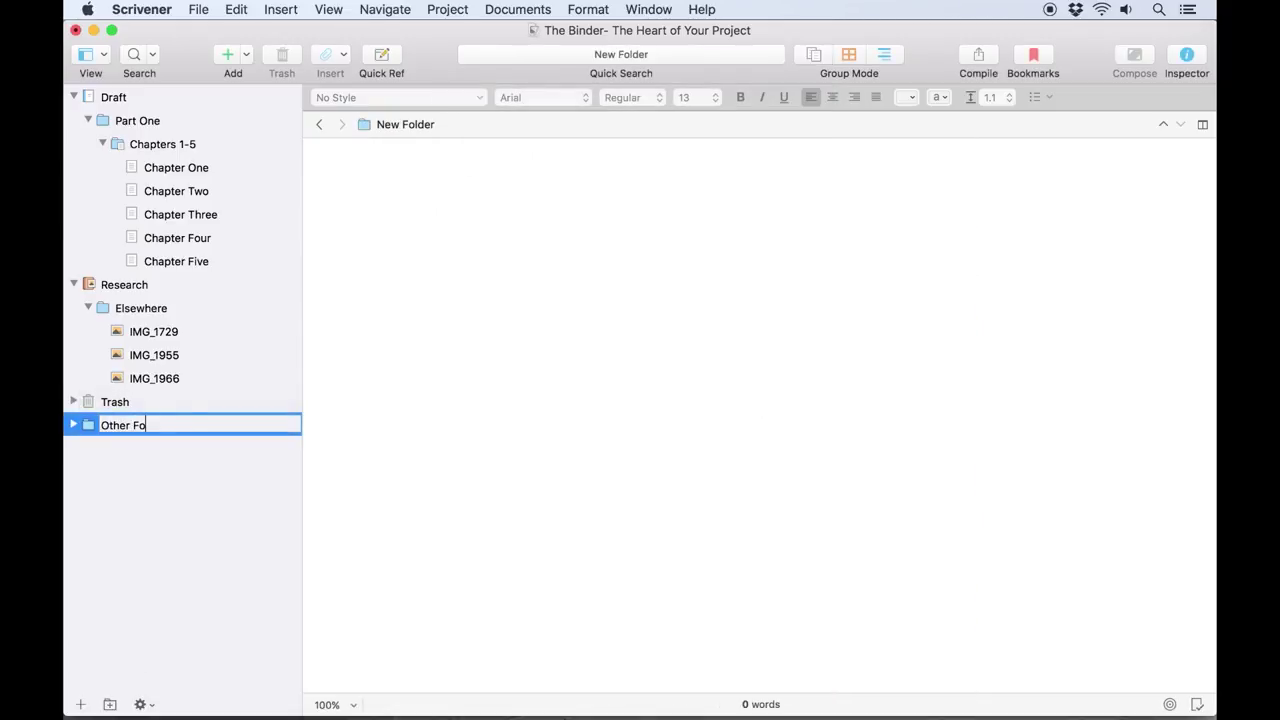
left_click(147, 545)
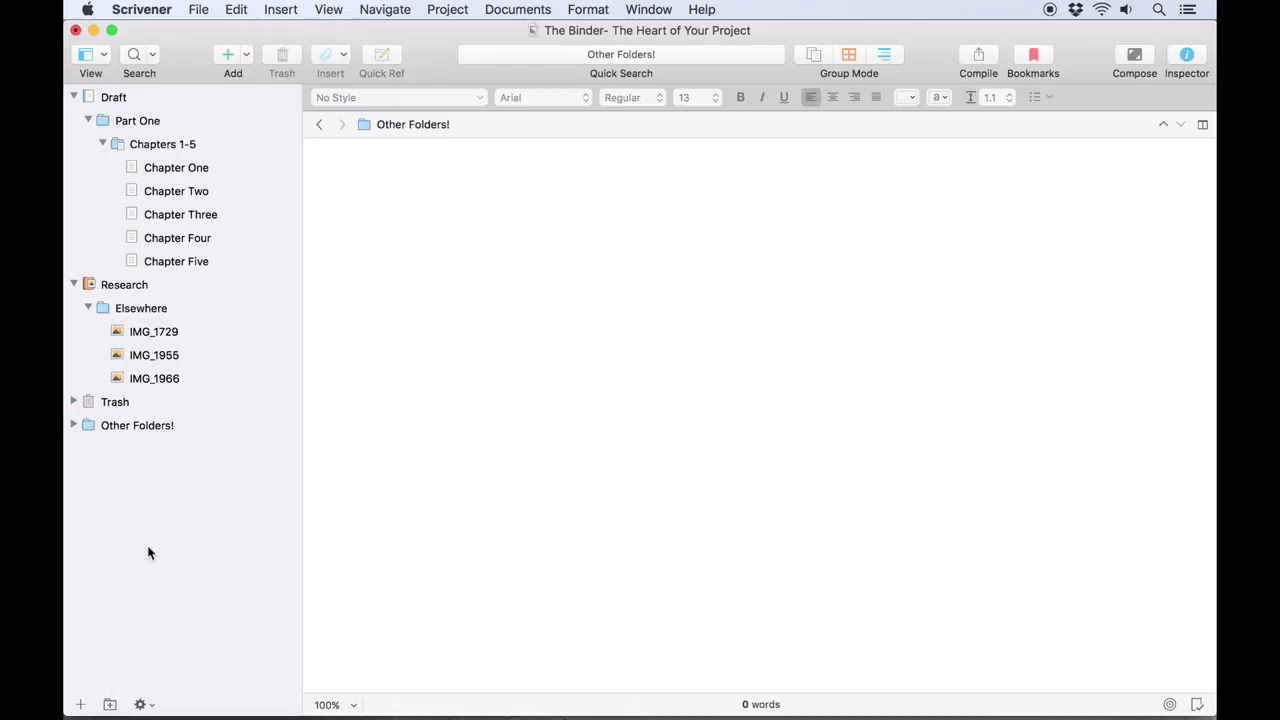
Browse the icon choices available for the Other Folders! folder, including the Book set.
left_click(121, 425)
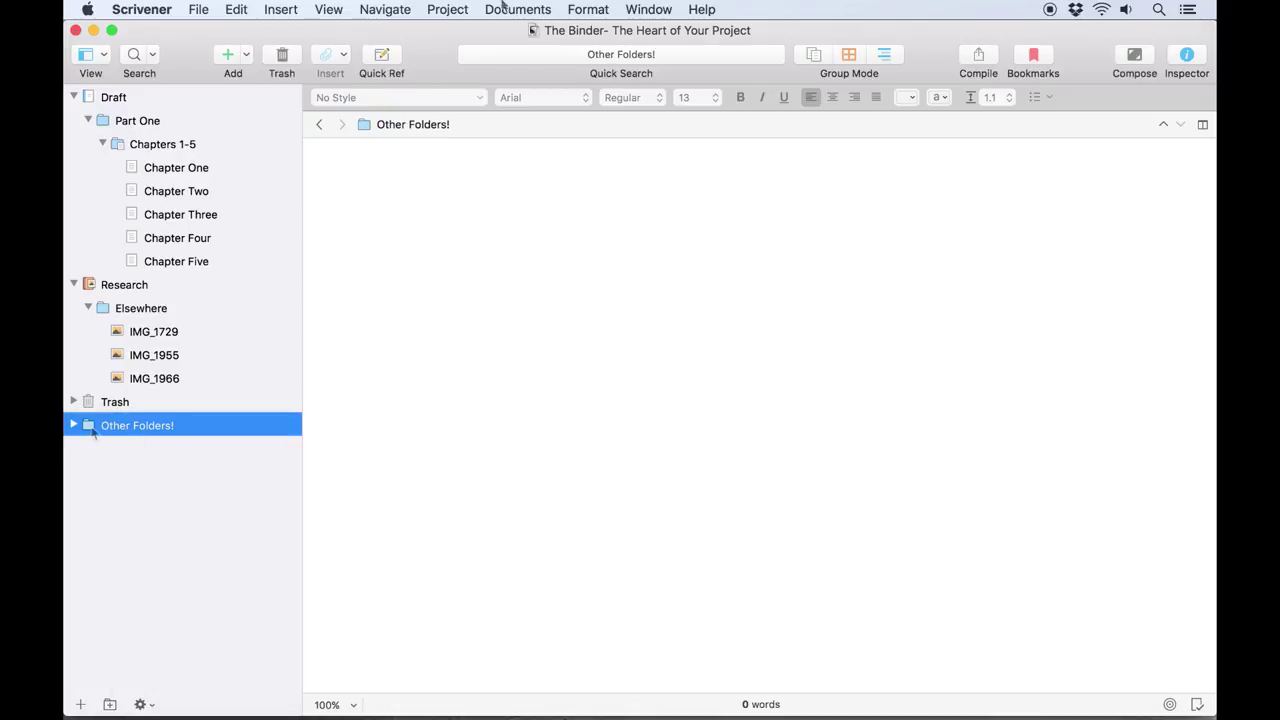
left_click(534, 8)
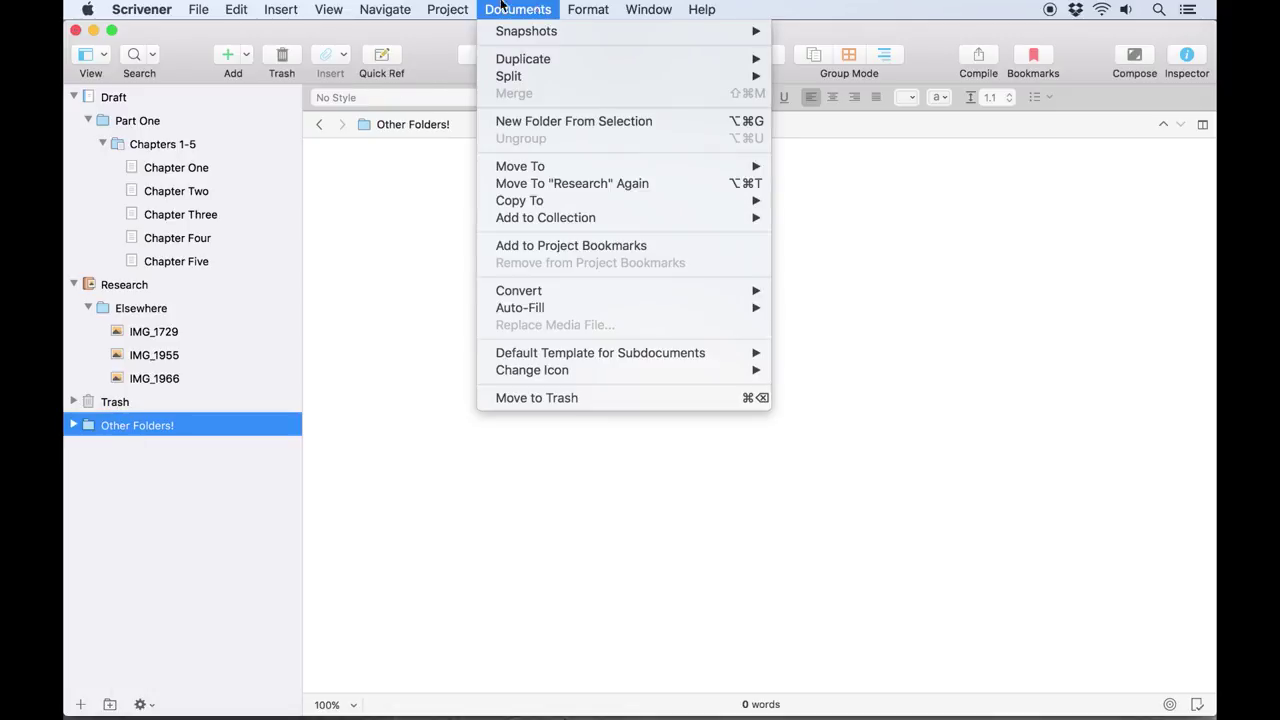
mouse_move(532, 376)
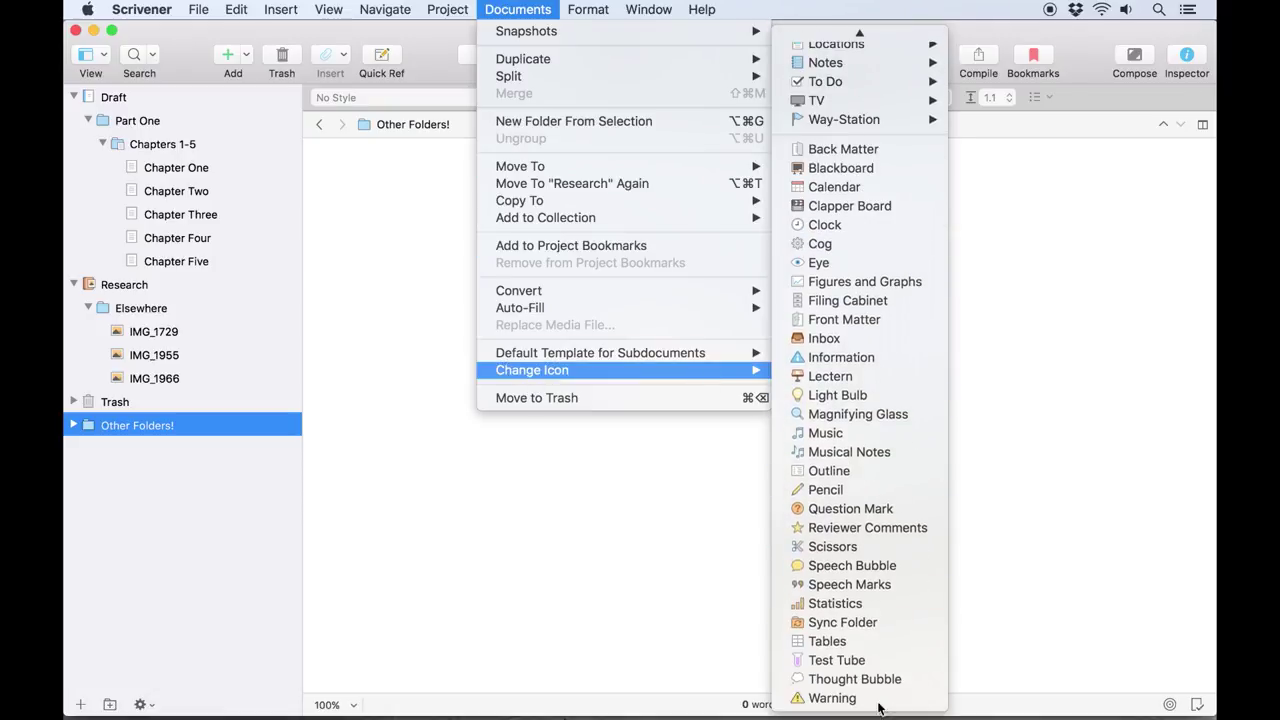
left_click(862, 692)
right_click(107, 430)
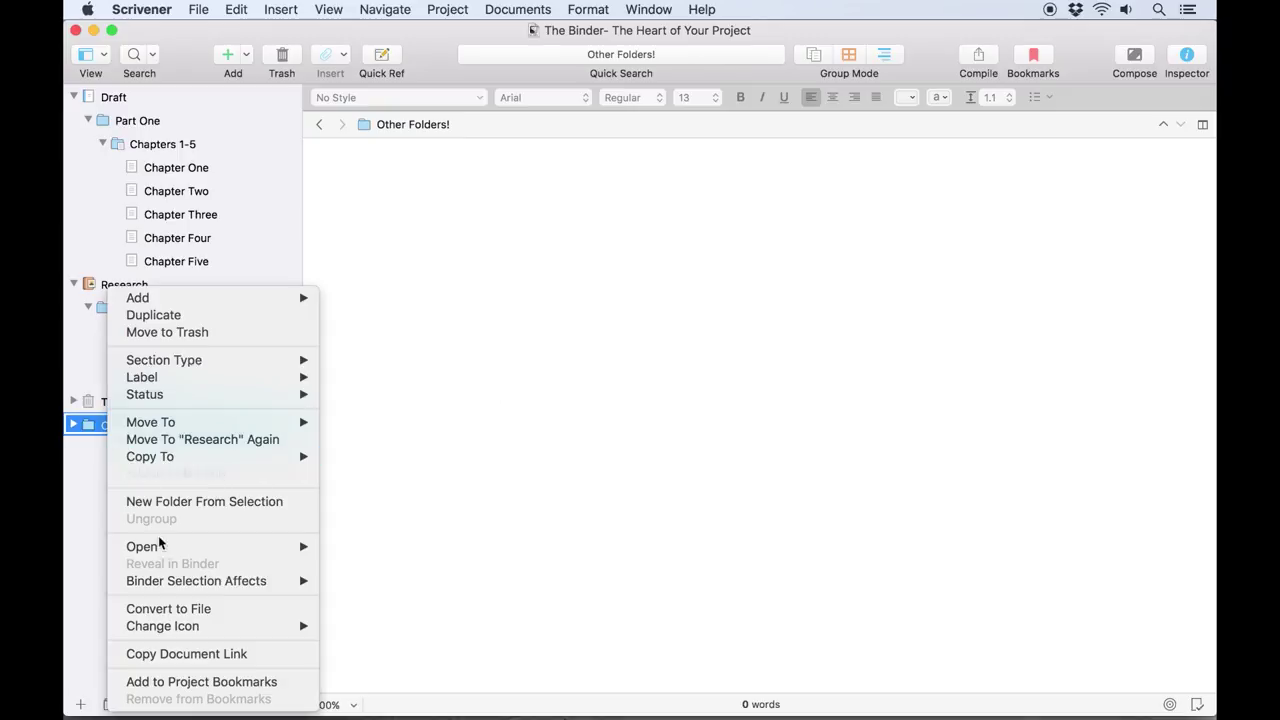
mouse_move(207, 627)
mouse_move(407, 702)
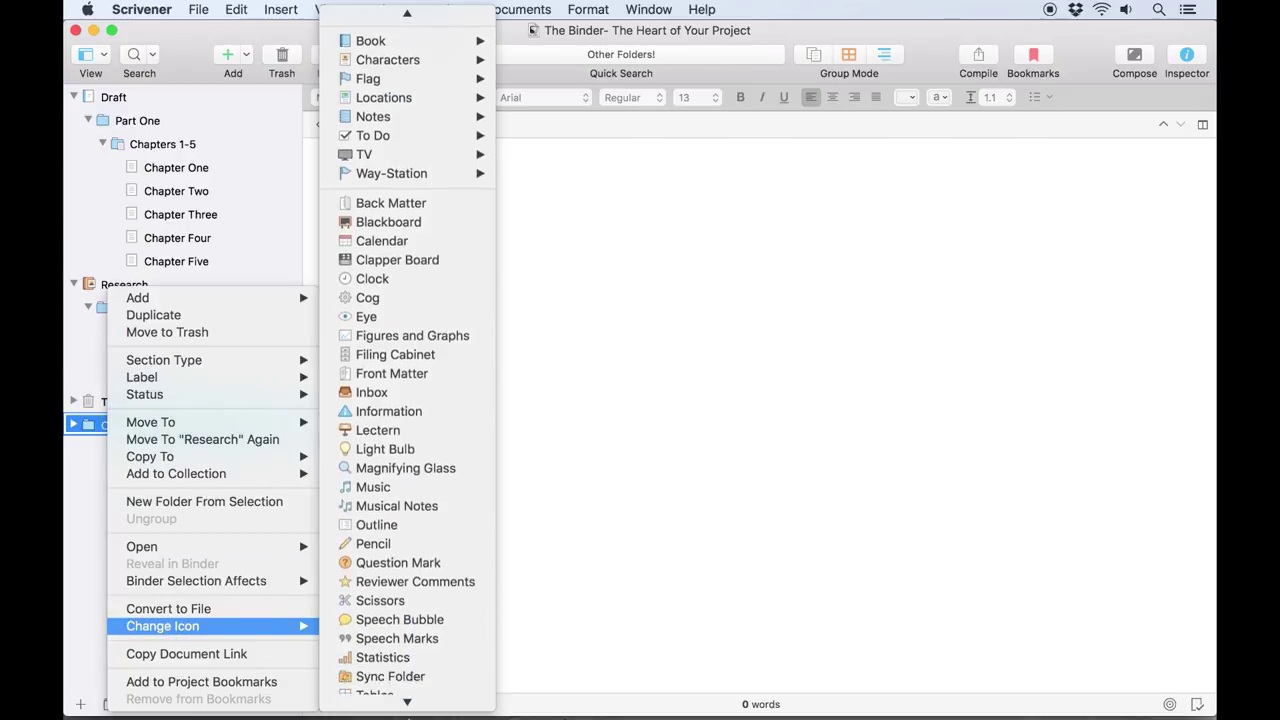
scroll(400, 200, "up", 5)
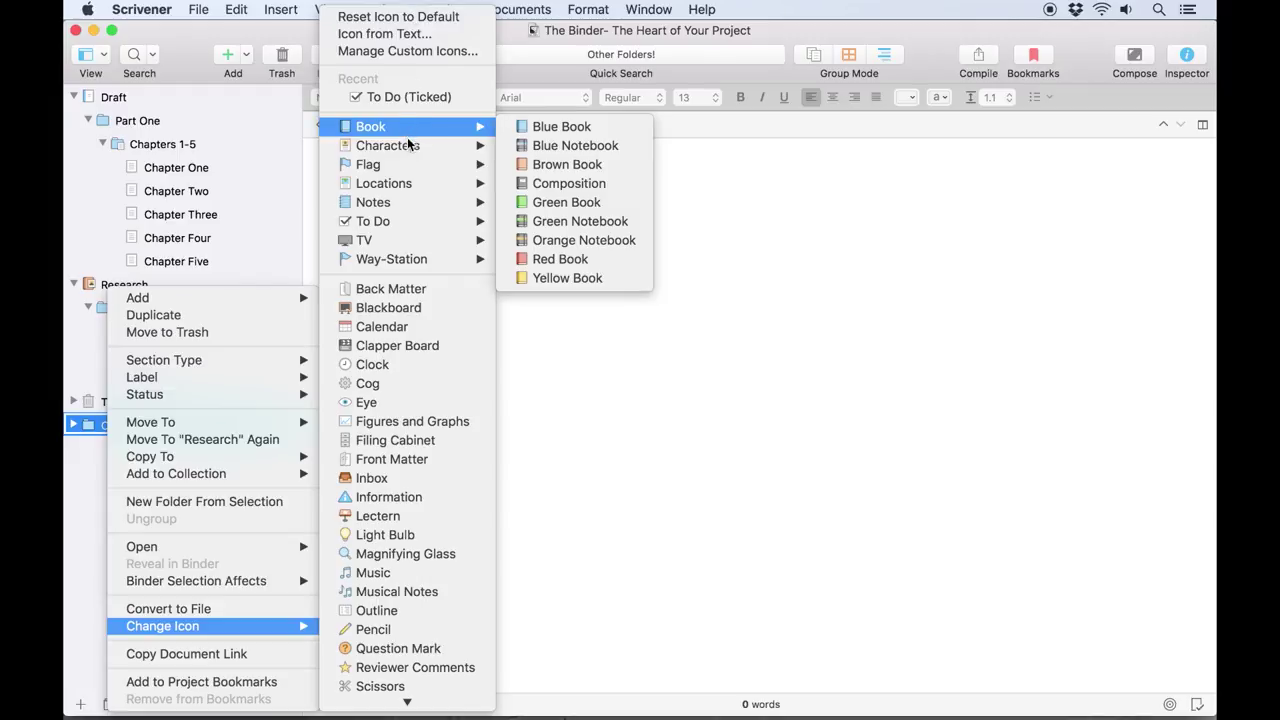